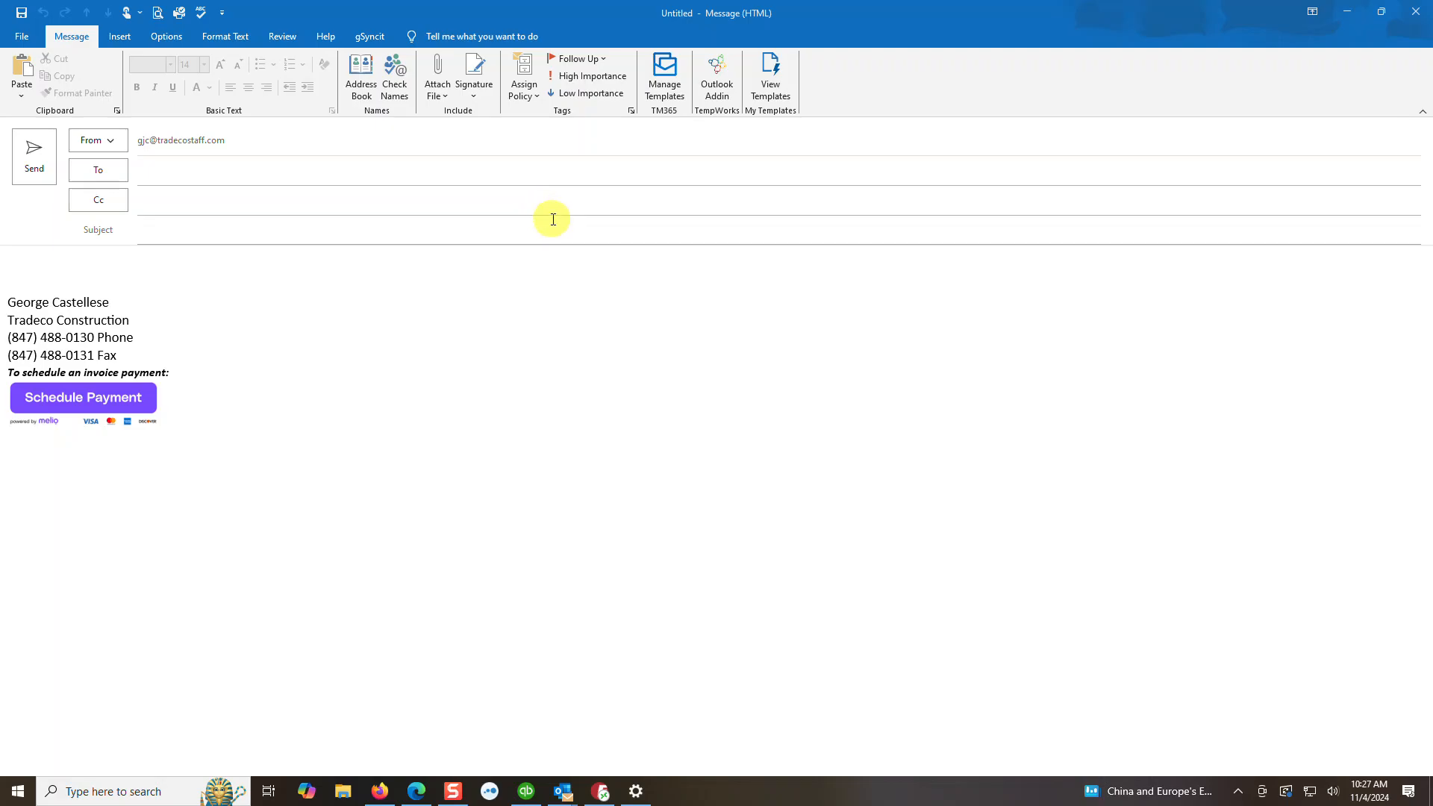
- Open the TemplateManager365 template list for the new message, look through its folders and collapse the Customer Registration folder
{"action": "left_click", "coordinate": [667, 83]}
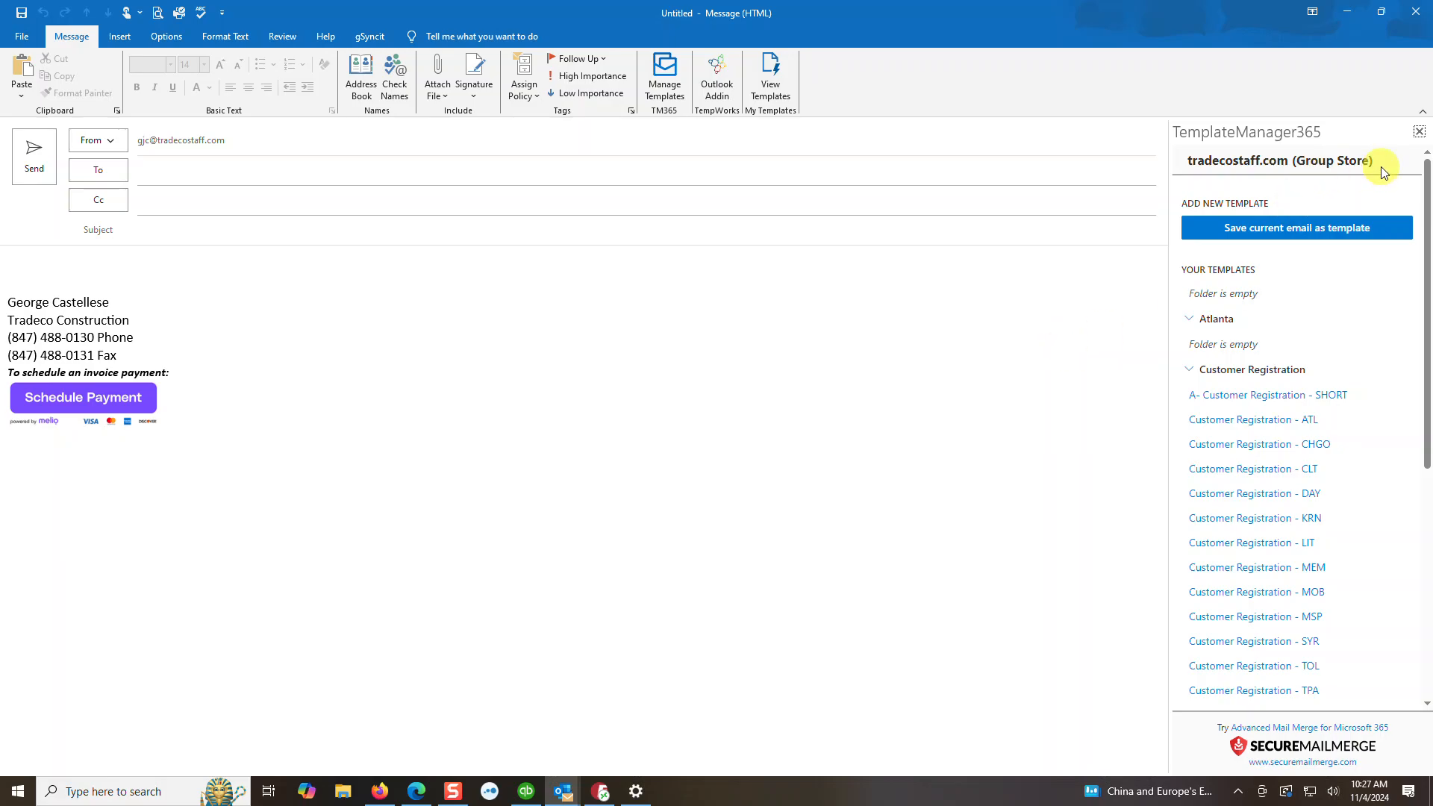
{"action": "scroll", "coordinate": [1380, 301], "scroll_direction": "down", "scroll_amount": 6}
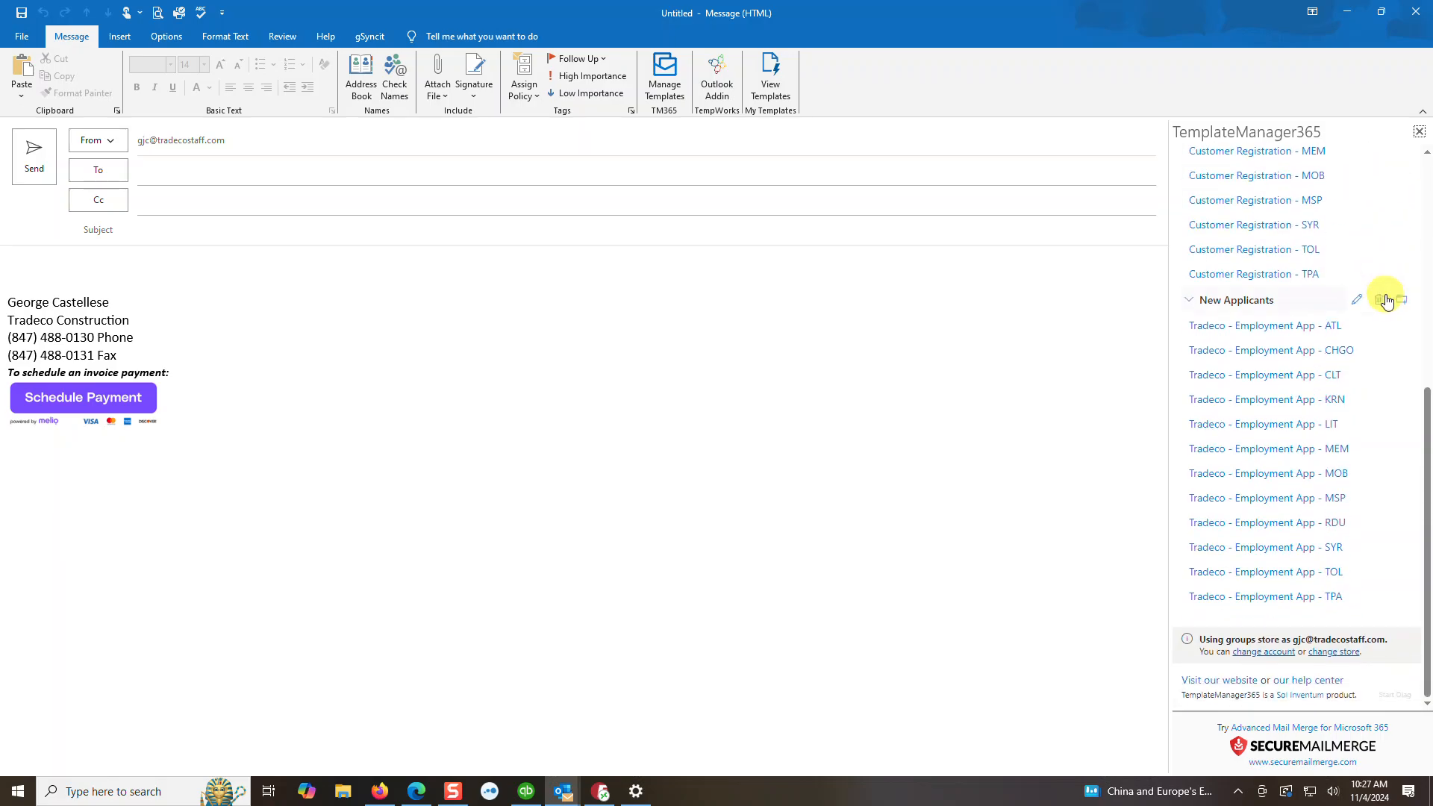
{"action": "scroll", "coordinate": [1386, 300], "scroll_direction": "up", "scroll_amount": 6}
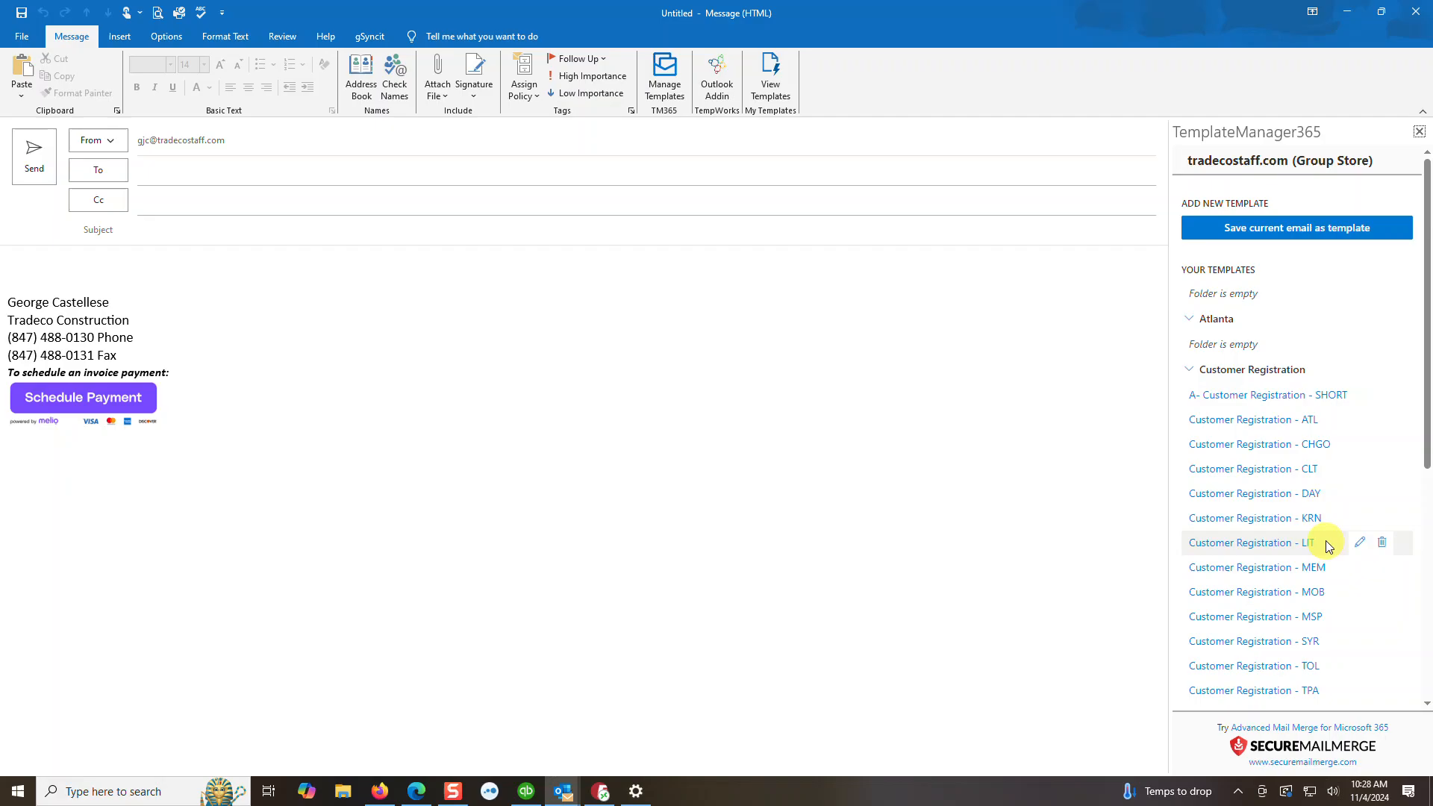
{"action": "left_click", "coordinate": [1195, 372]}
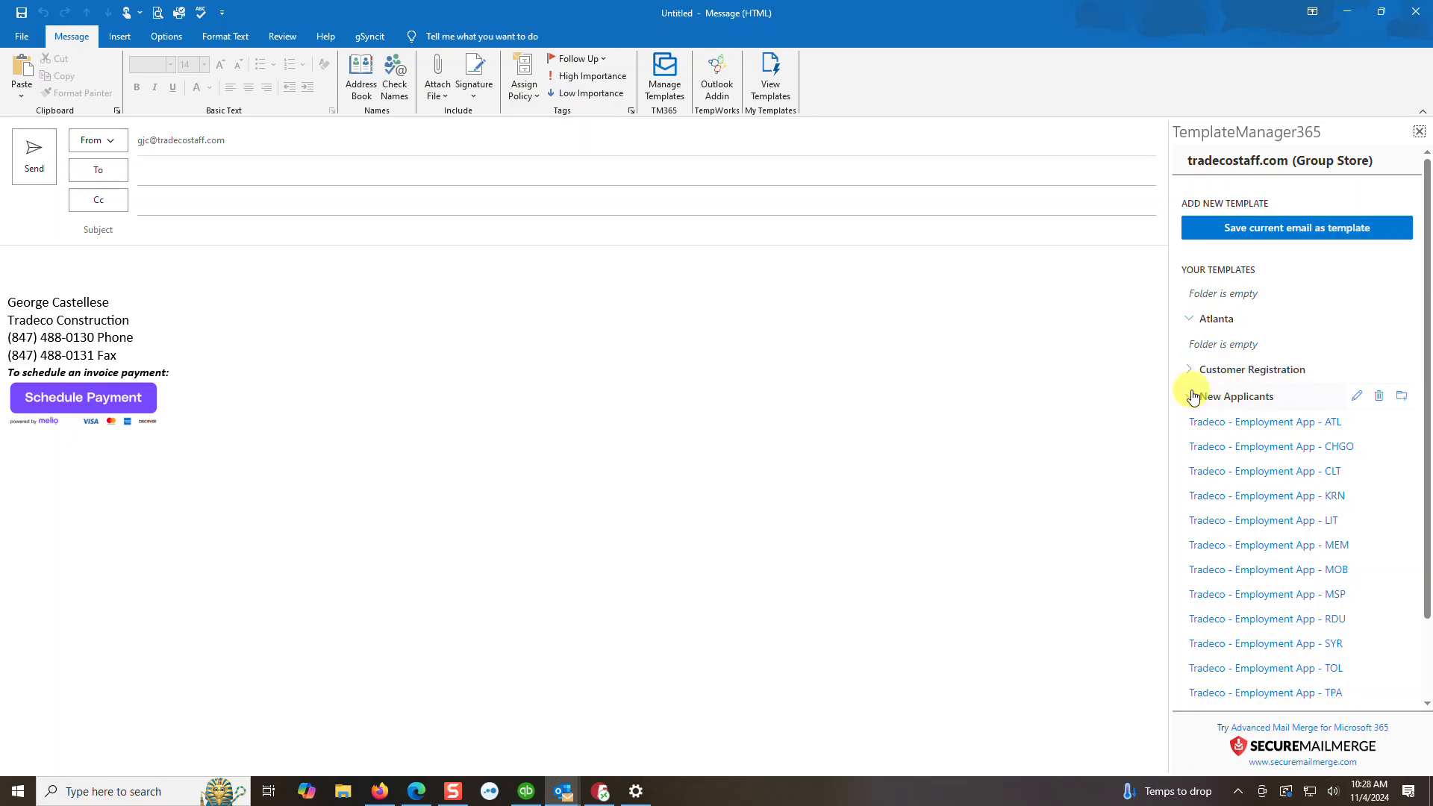
{"action": "left_click", "coordinate": [1191, 396]}
{"action": "left_click", "coordinate": [1191, 397]}
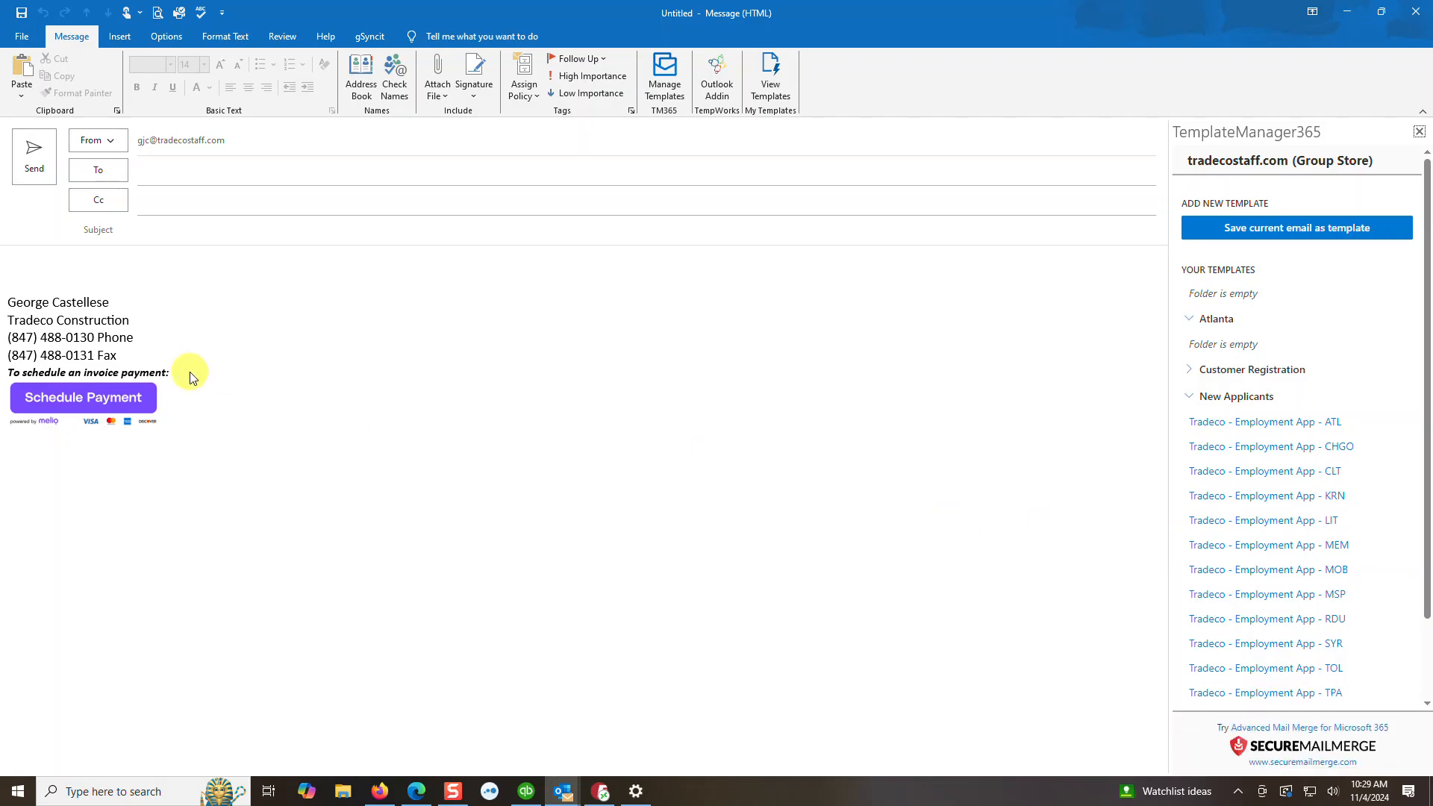
- Insert the Tradeco - Employment App - KRN template above the signature in the blank message
{"action": "left_click", "coordinate": [15, 260]}
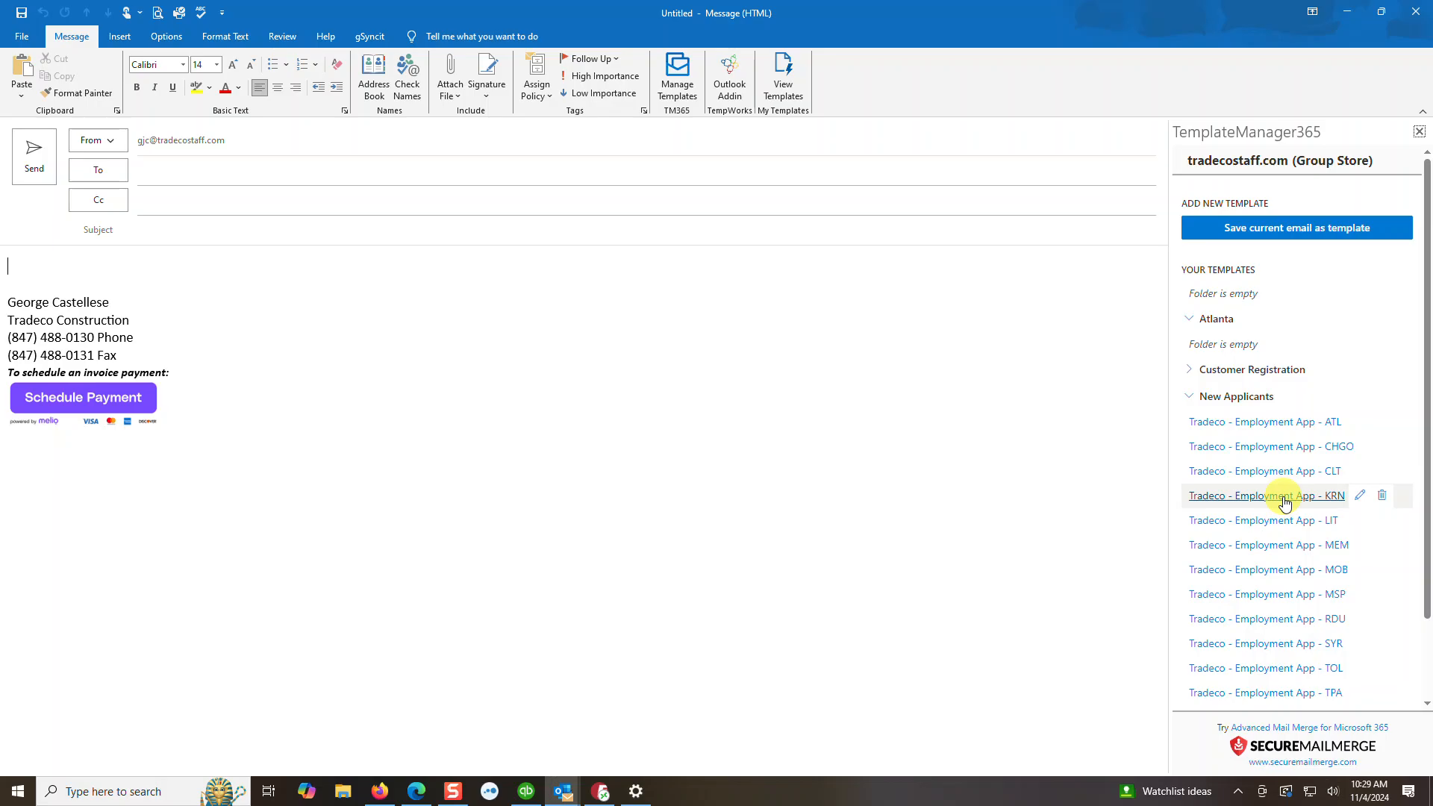
{"action": "left_click", "coordinate": [14, 267]}
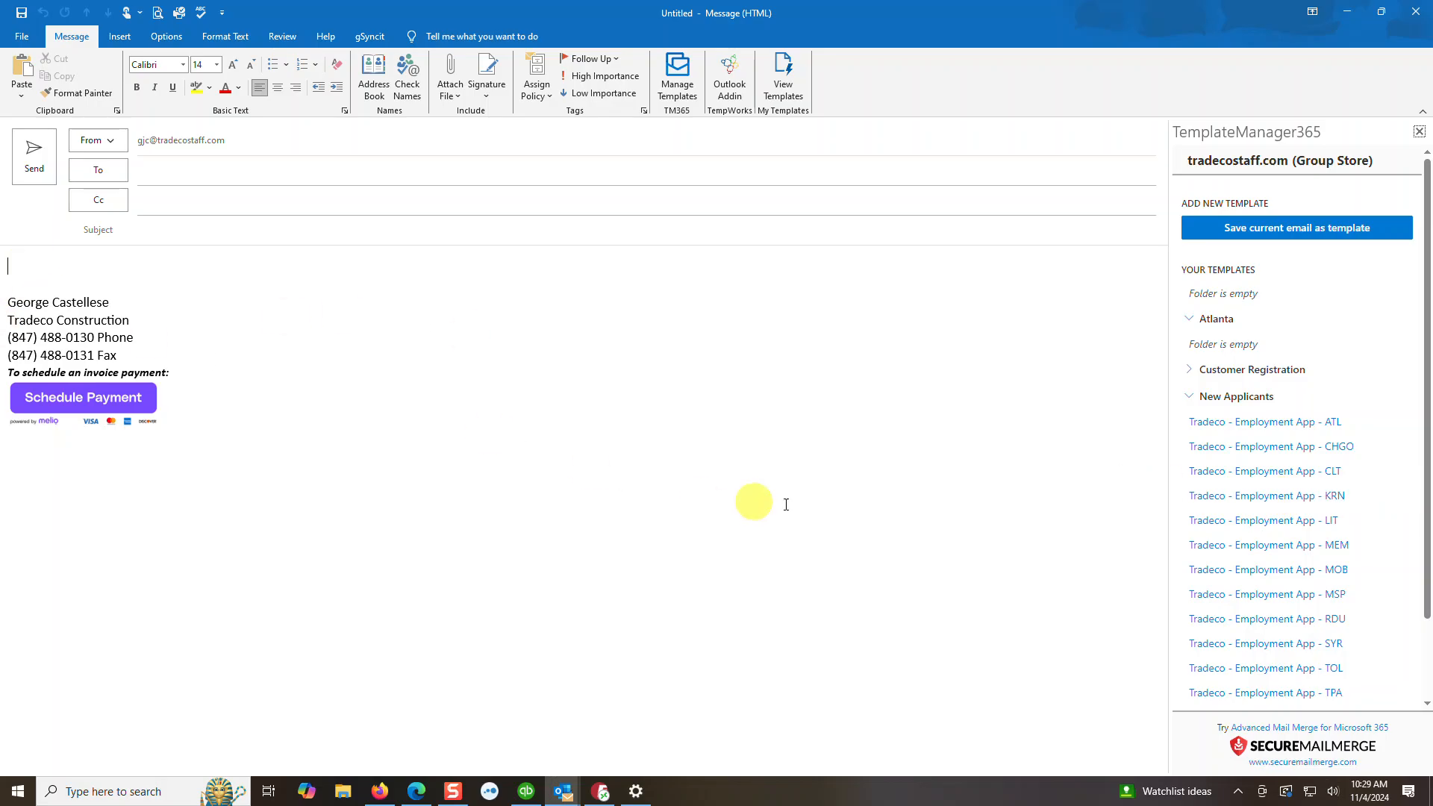
{"action": "left_click", "coordinate": [1255, 496]}
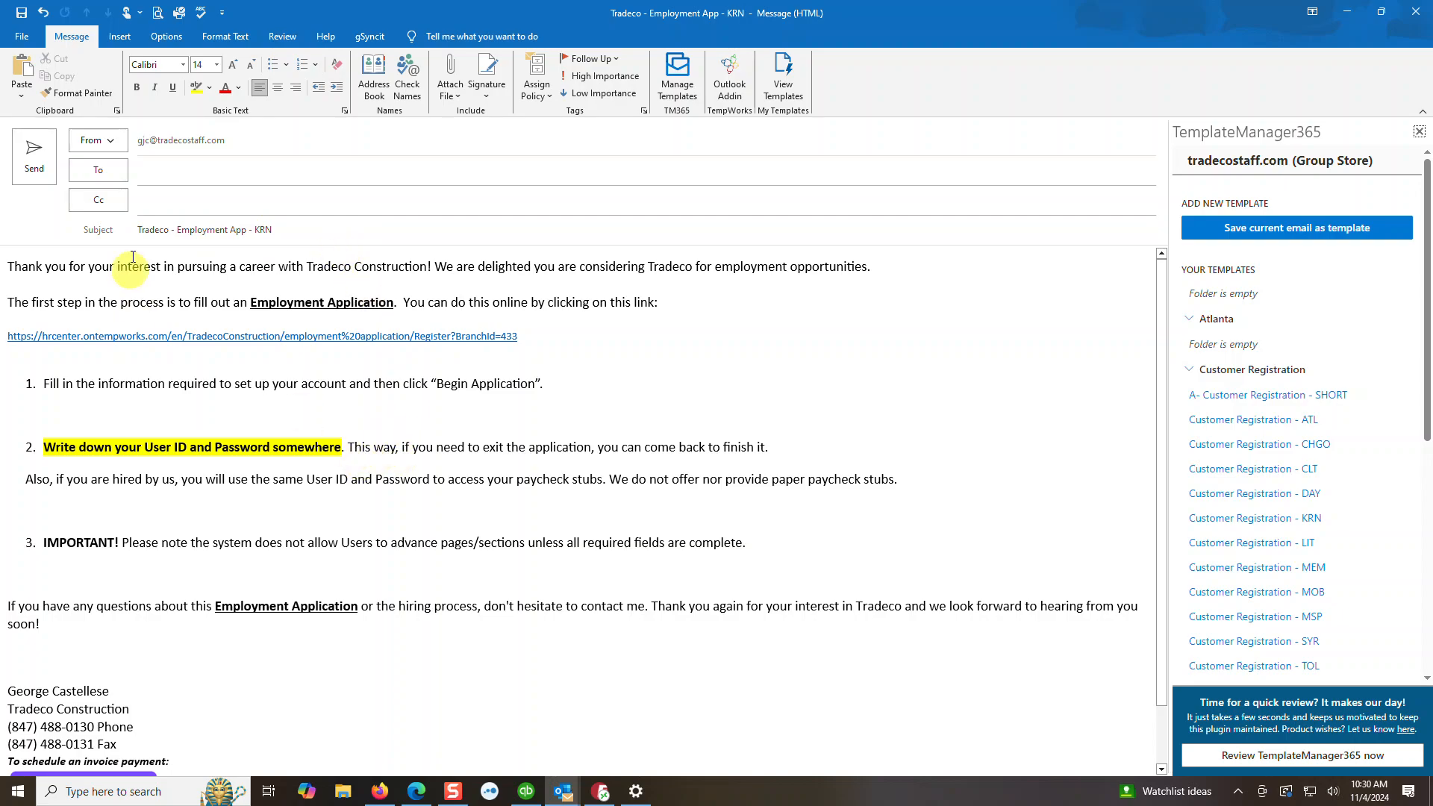
{"action": "left_click", "coordinate": [168, 172]}
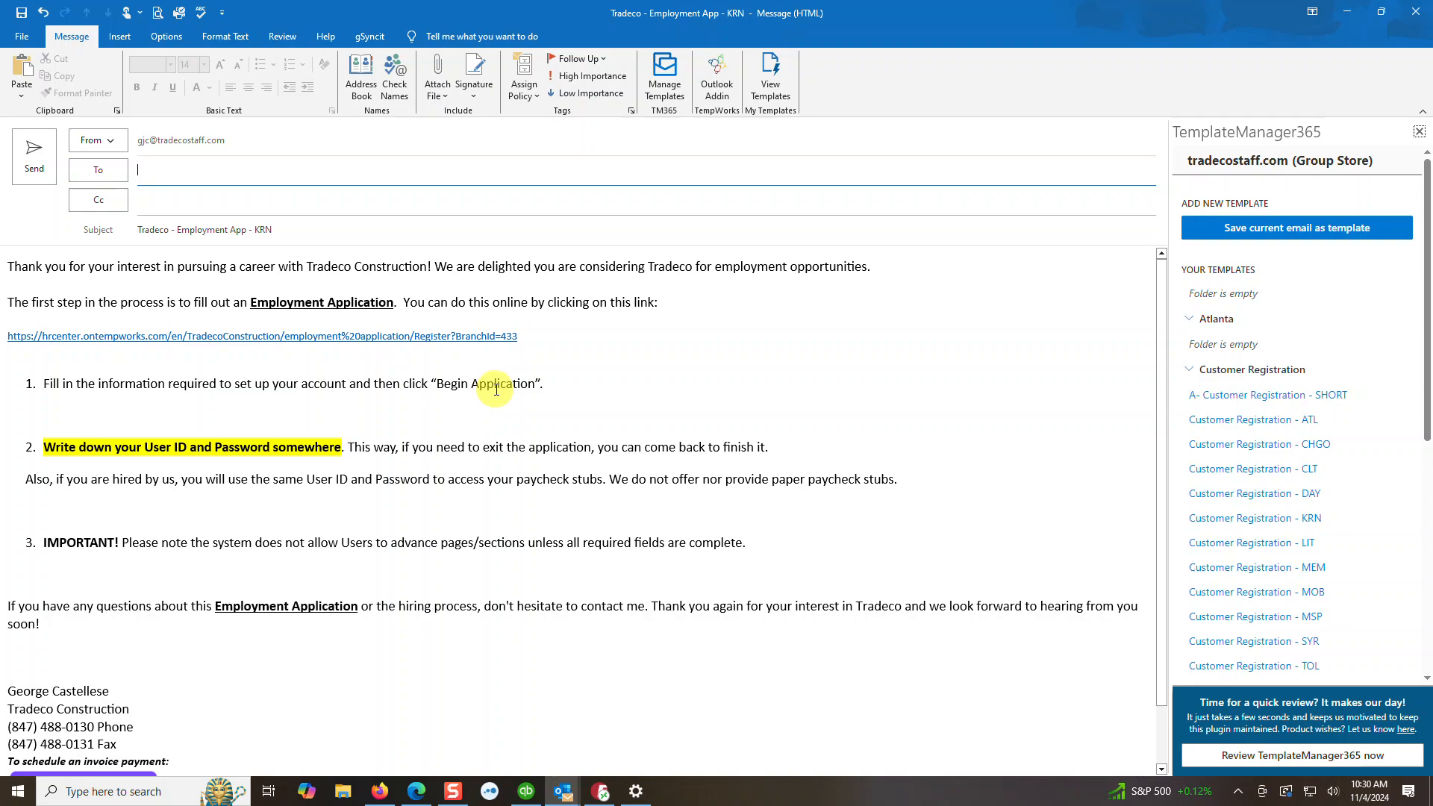
{"action": "left_click", "coordinate": [914, 267]}
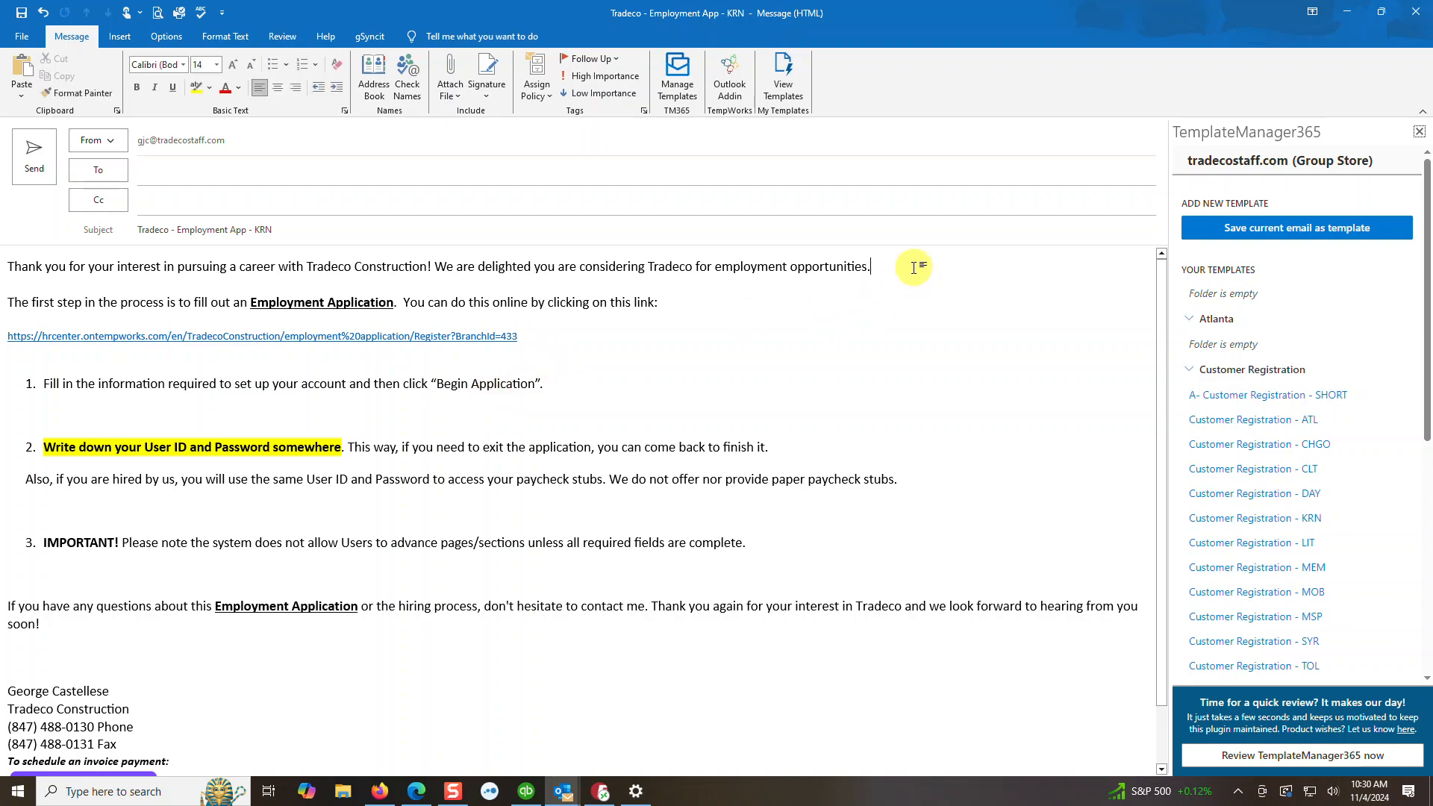
{"action": "type", "text": "U"}
{"action": "key", "text": "BackSpace"}
{"action": "type", "text": "ASdd some"}
{"action": "key", "text": "BackSpace"}
{"action": "key", "text": "BackSpace"}
{"action": "key", "text": "BackSpace"}
{"action": "key", "text": "BackSpace"}
{"action": "key", "text": "BackSpace"}
{"action": "key", "text": "BackSpace"}
{"action": "key", "text": "BackSpace"}
{"action": "key", "text": "BackSpace"}
{"action": "key", "text": "BackSpace"}
{"action": "key", "text": "BackSpace"}
{"action": "key", "text": "BackSpace"}
{"action": "key", "text": "BackSpace"}
{"action": "key", "text": "BackSpace"}
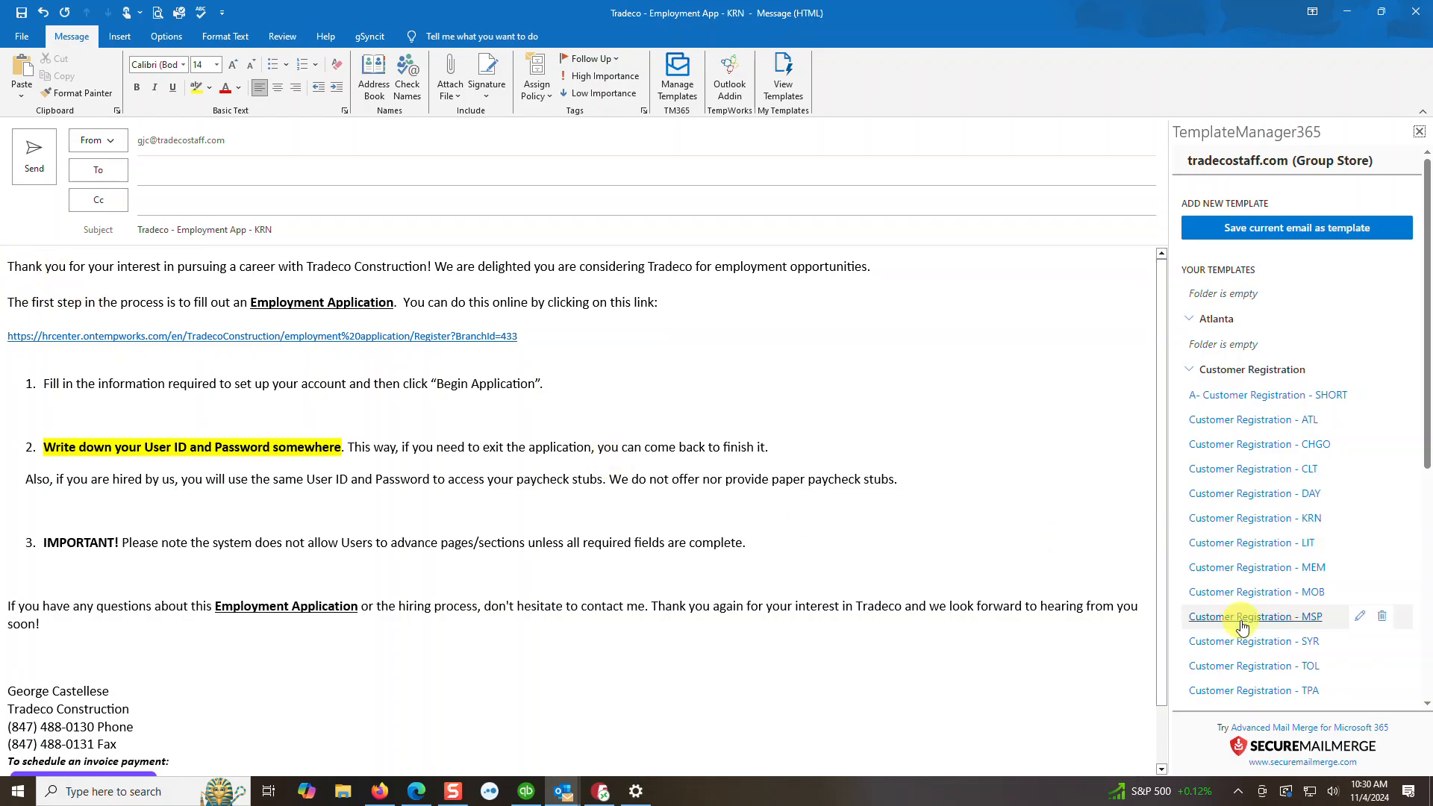
- Insert the Customer Registration - MEM template into the message and review the combined body text
{"action": "left_click", "coordinate": [1232, 568]}
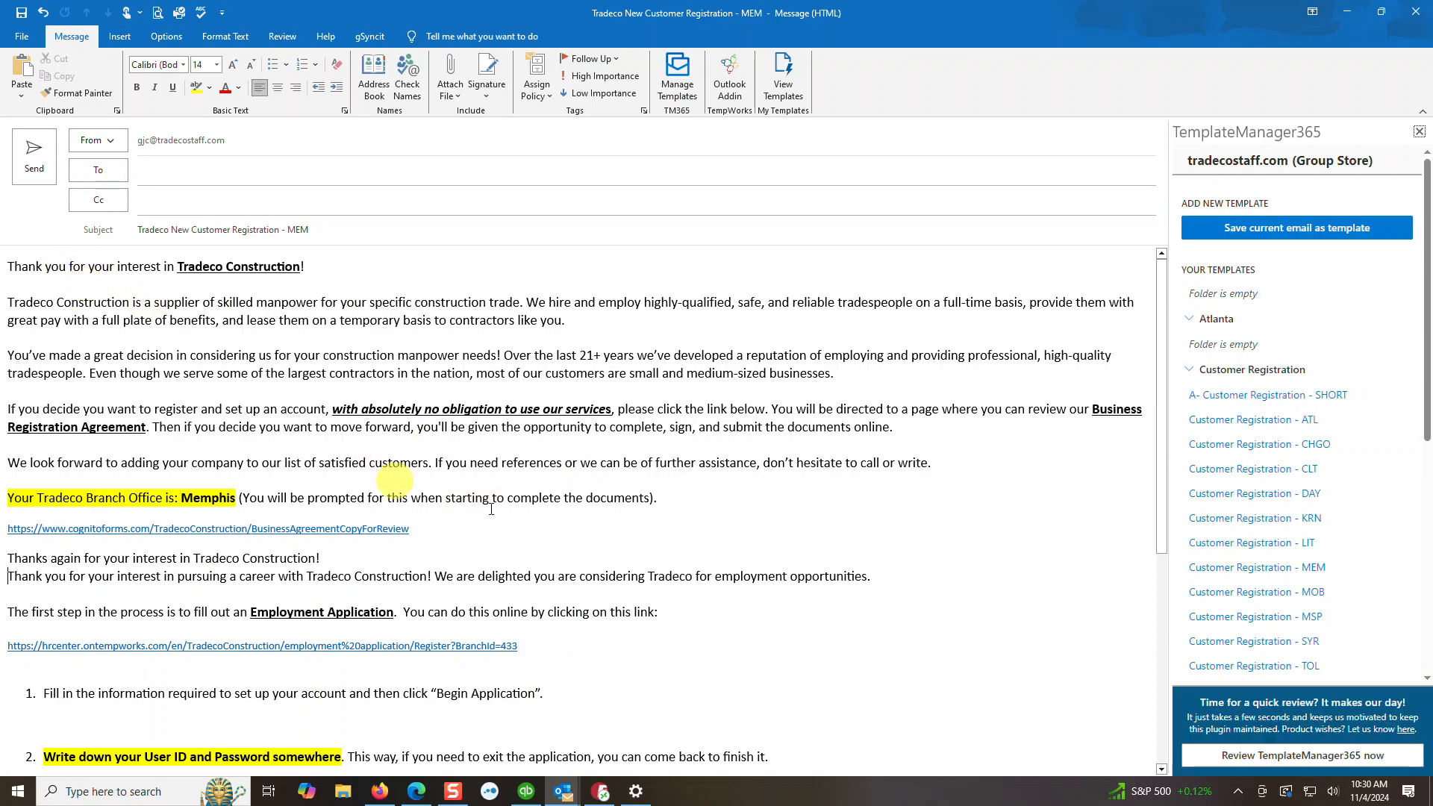
{"action": "scroll", "coordinate": [246, 360], "scroll_direction": "down", "scroll_amount": 5}
{"action": "scroll", "coordinate": [281, 379], "scroll_direction": "down", "scroll_amount": 5}
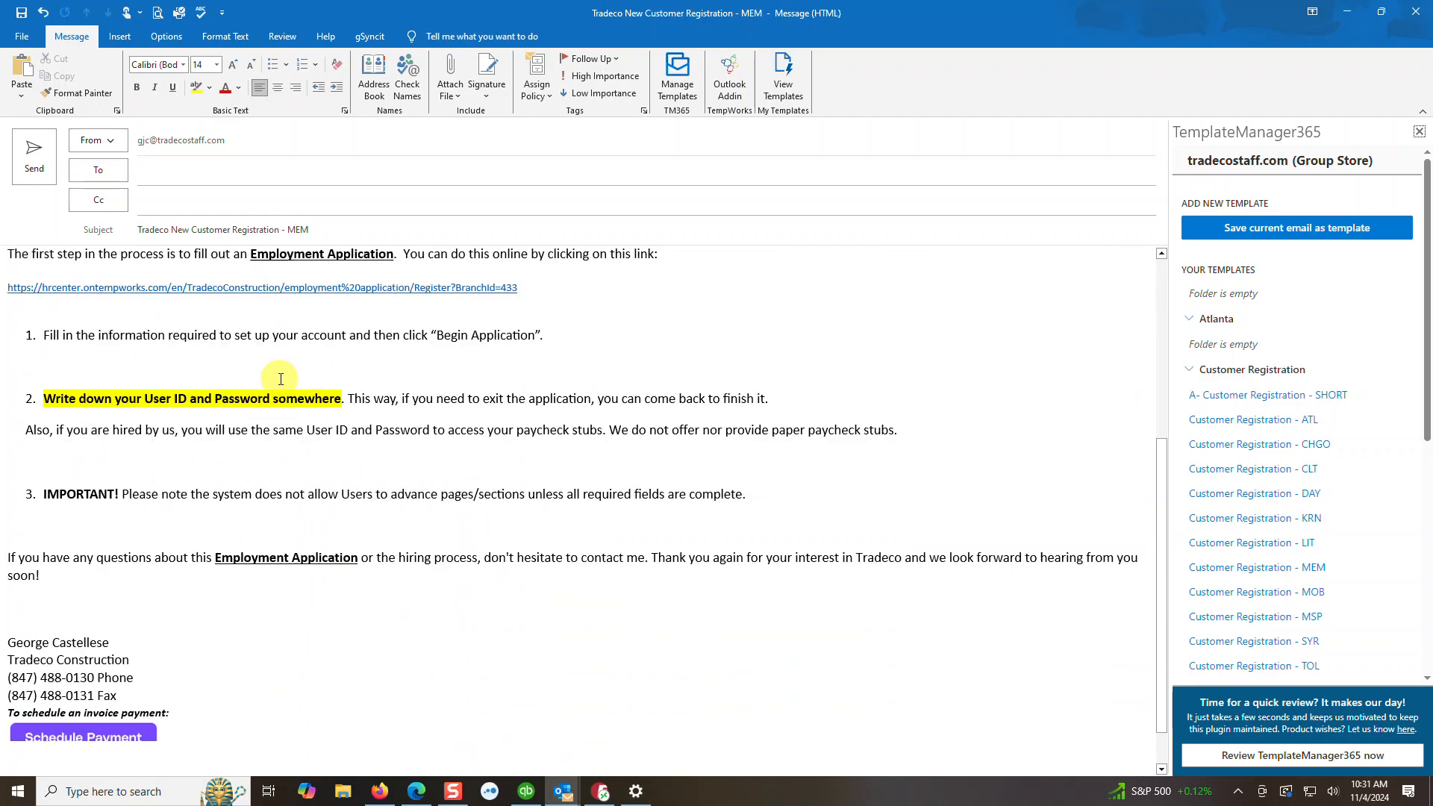
{"action": "scroll", "coordinate": [281, 379], "scroll_direction": "up", "scroll_amount": 10}
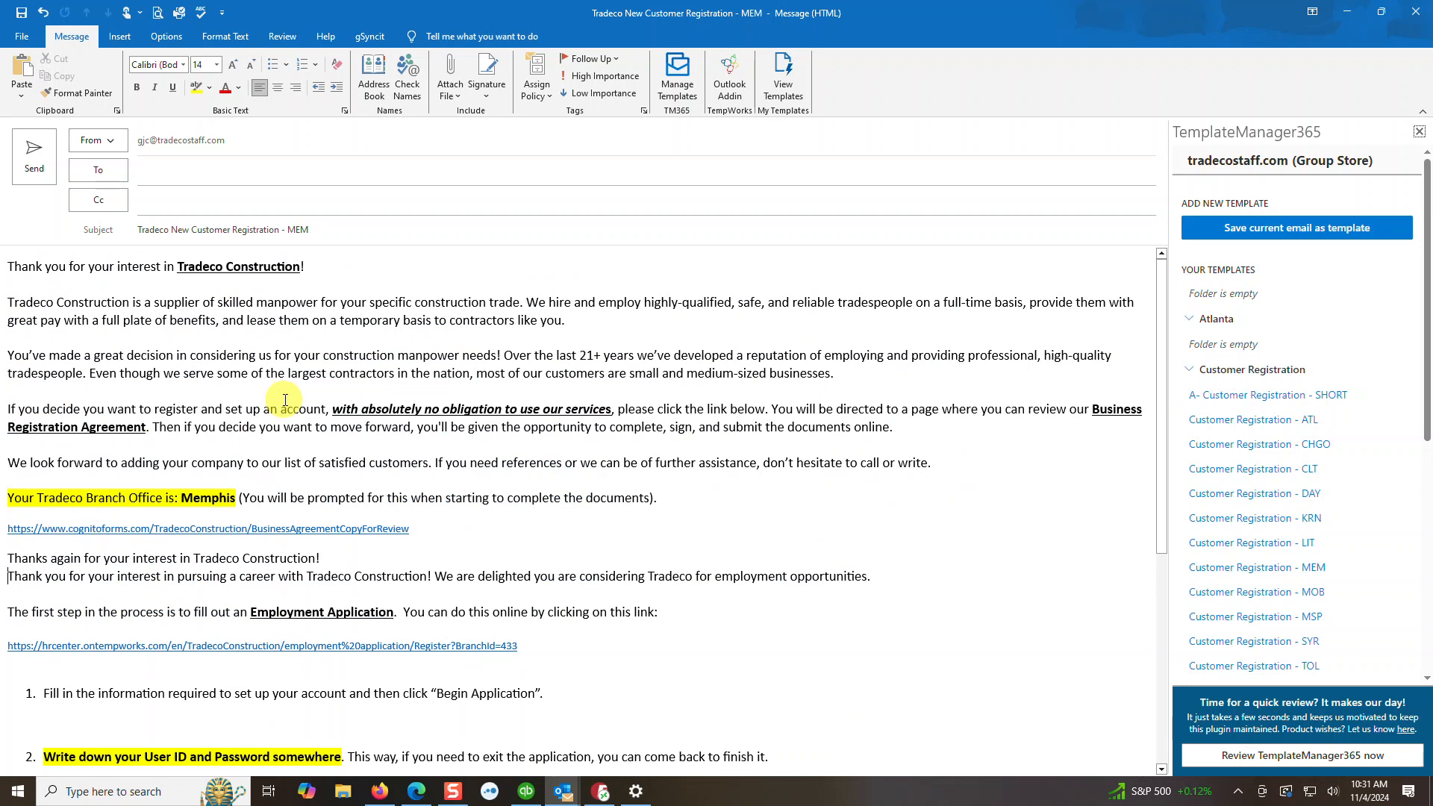
- Replace the message's body text and subject with the Tradeco - Employment App - MEM template
{"action": "mouse_move", "coordinate": [6, 267]}
{"action": "left_mouse_down"}
{"action": "mouse_move", "coordinate": [299, 531]}
{"action": "mouse_move", "coordinate": [552, 698]}
{"action": "mouse_move", "coordinate": [736, 783]}
{"action": "mouse_move", "coordinate": [816, 776]}
{"action": "mouse_move", "coordinate": [178, 570]}
{"action": "mouse_move", "coordinate": [81, 557]}
{"action": "left_mouse_up"}
{"action": "key", "text": "Delete"}
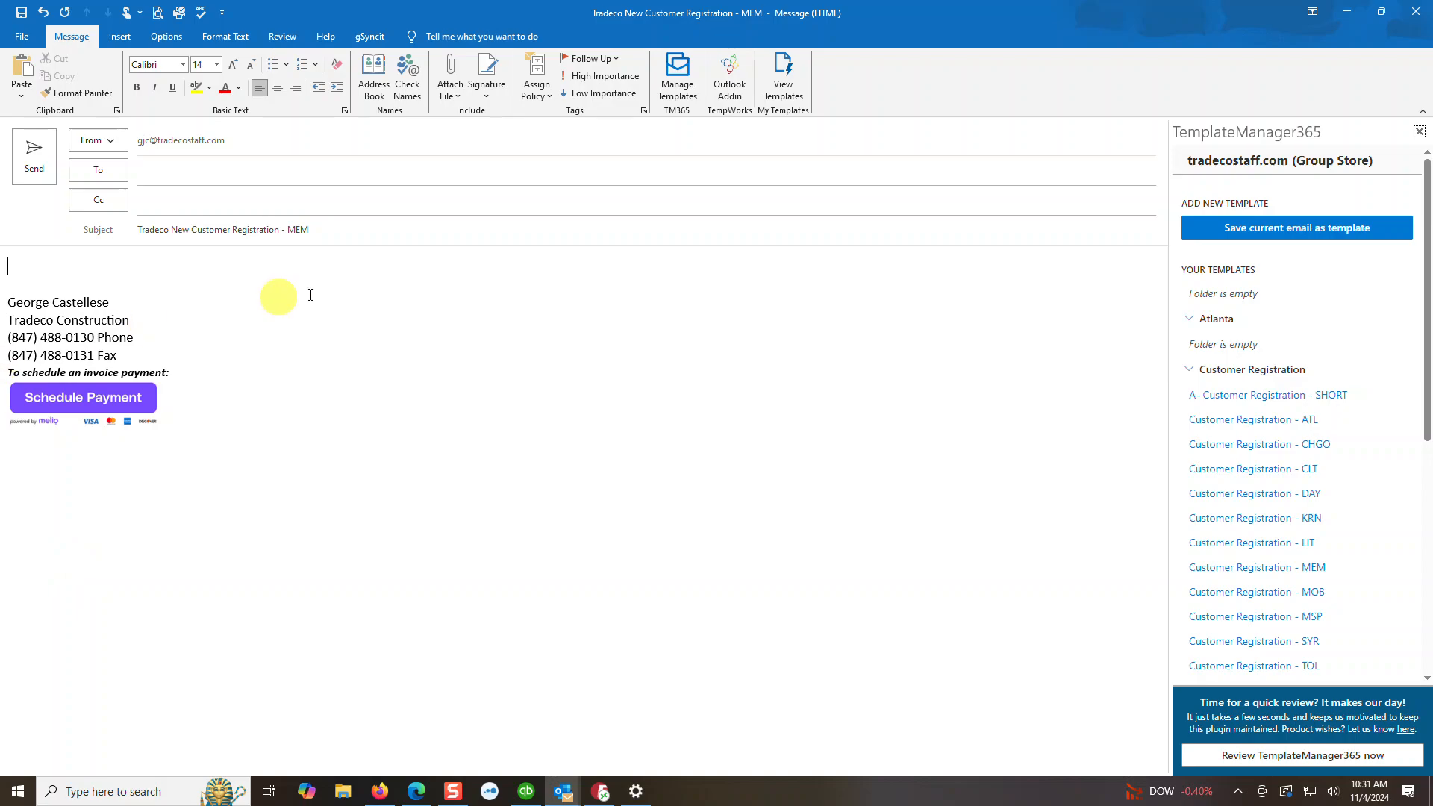
{"action": "left_click_drag", "start_coordinate": [320, 227], "coordinate": [119, 228]}
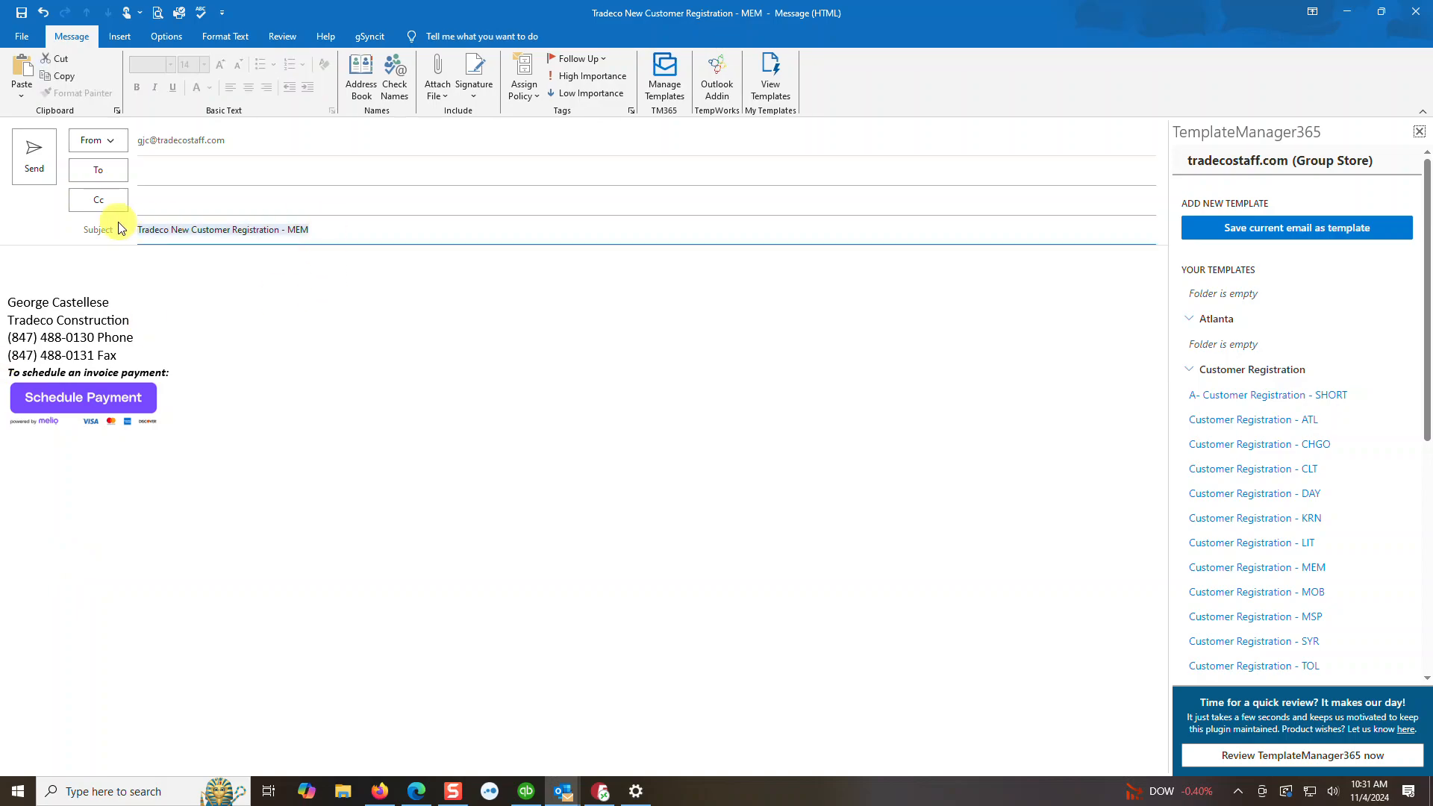
{"action": "key", "text": "Delete"}
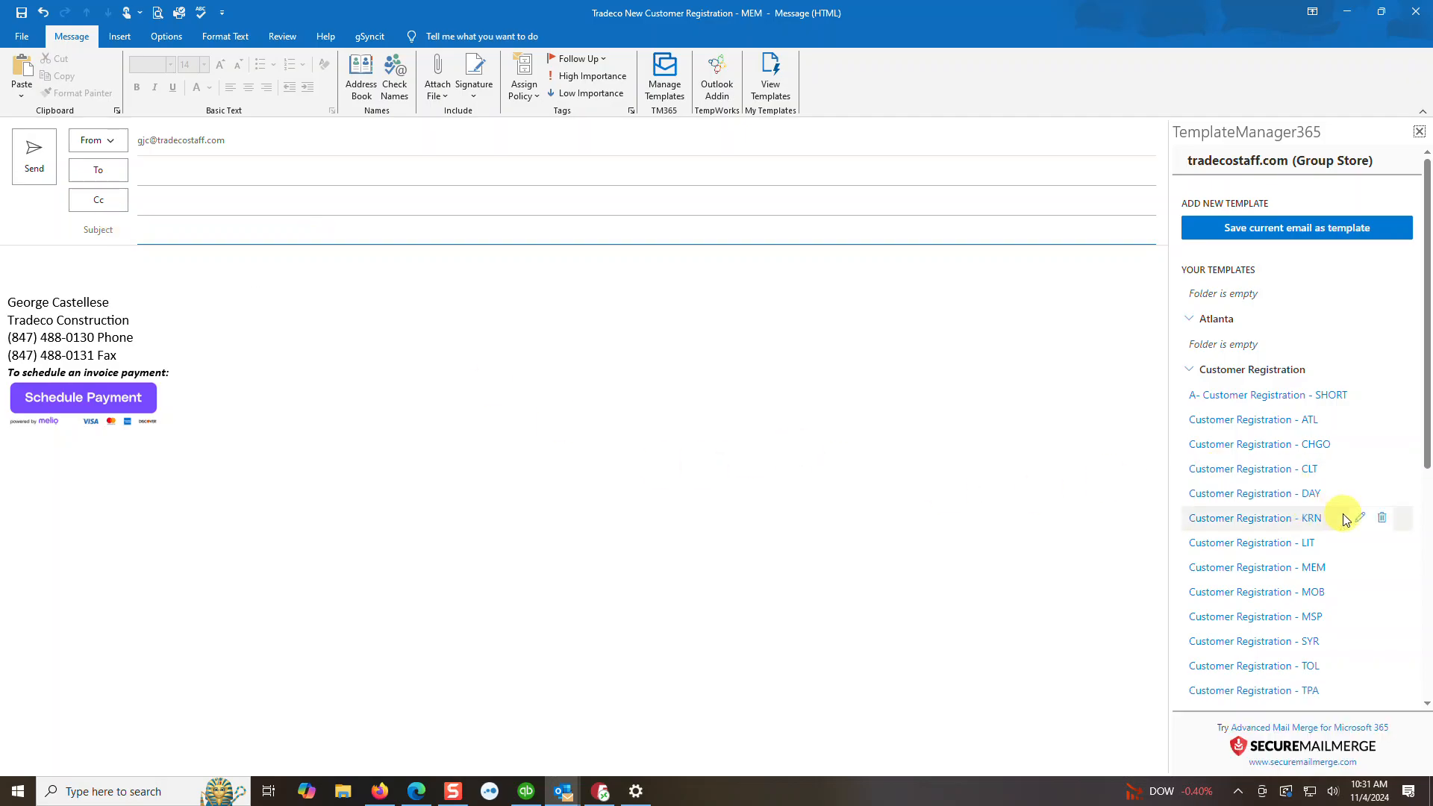
{"action": "scroll", "coordinate": [1306, 515], "scroll_direction": "down", "scroll_amount": 5}
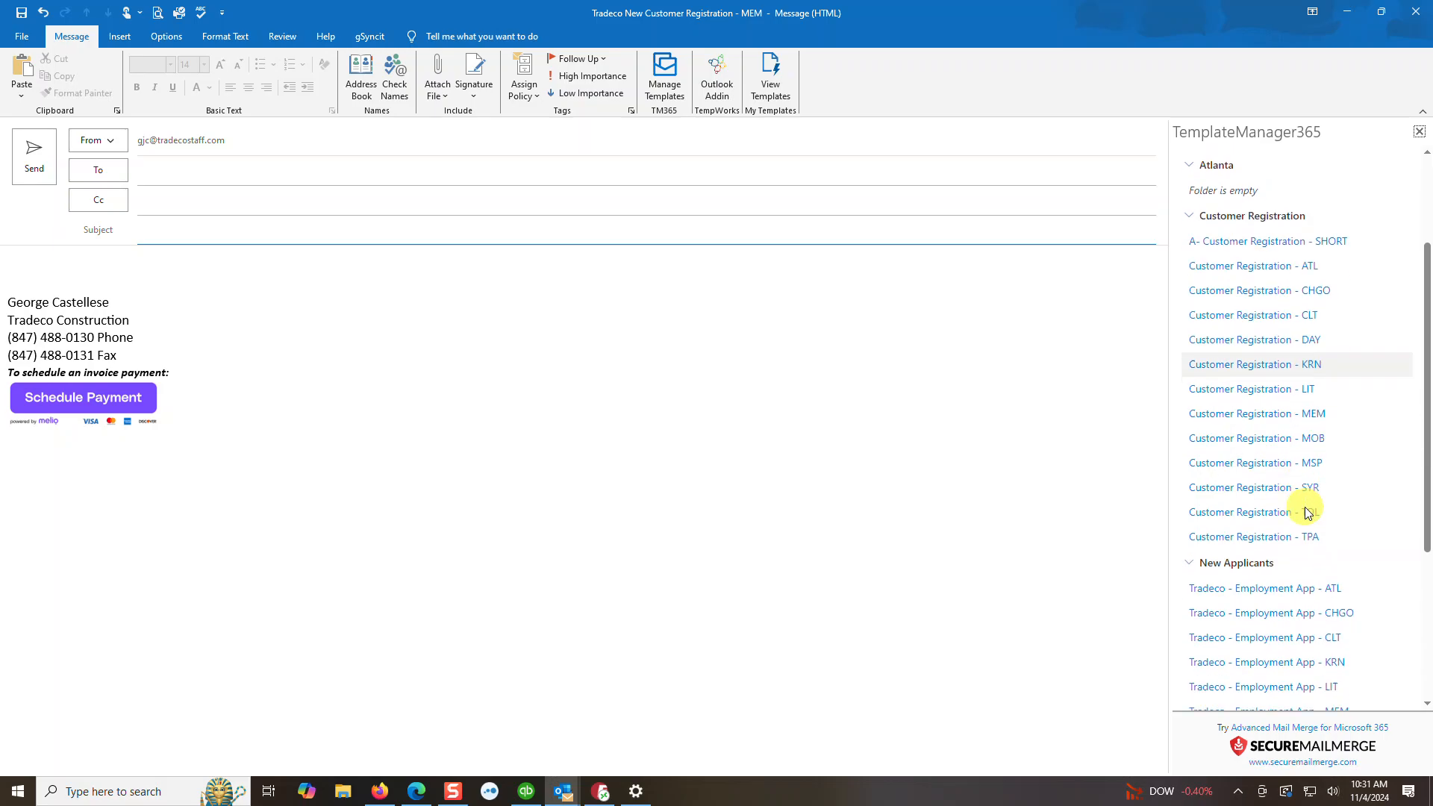
{"action": "left_click", "coordinate": [1292, 494]}
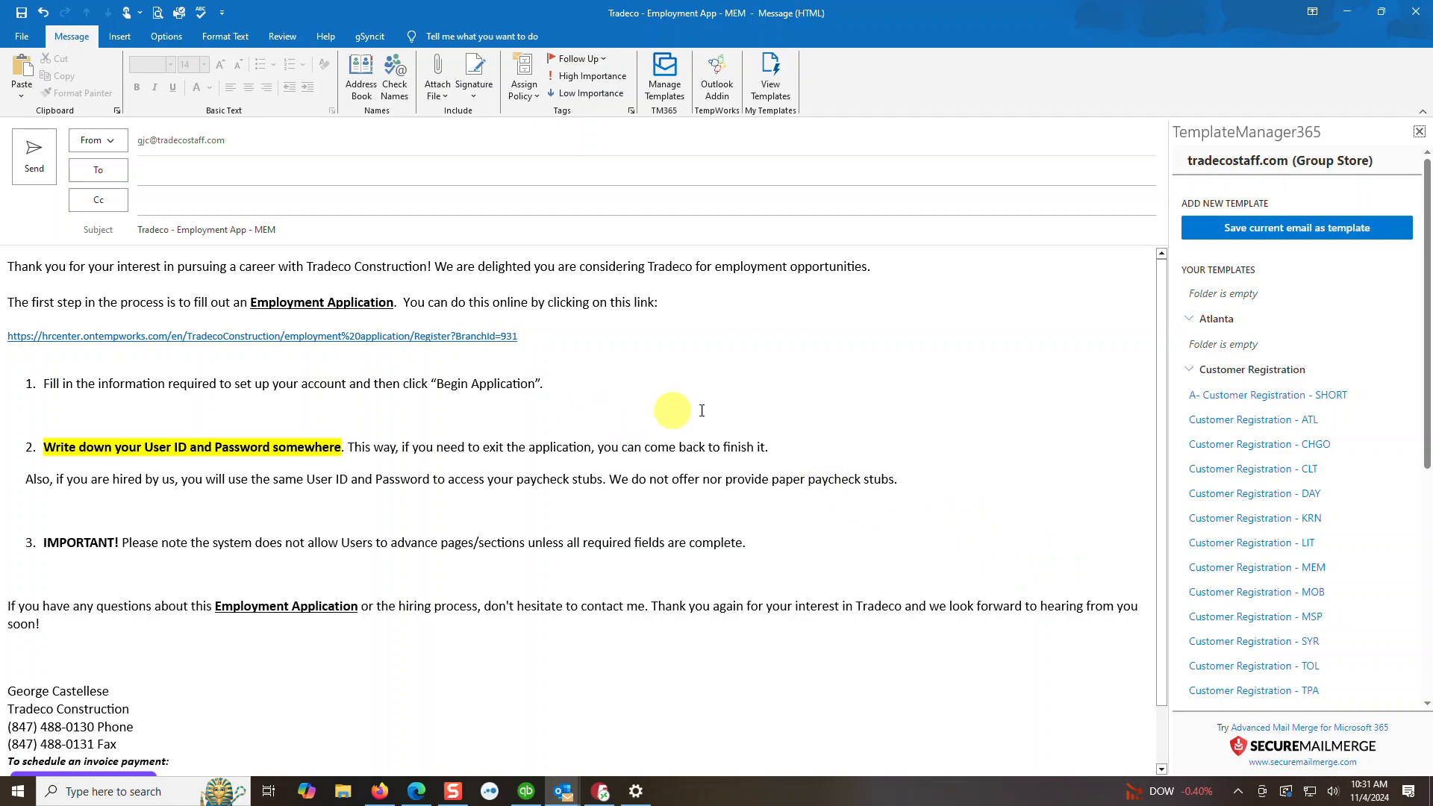
- Delete the inserted template text and the subject, and restore a blank line above the signature
{"action": "left_click_drag", "start_coordinate": [8, 266], "coordinate": [485, 658]}
{"action": "key", "text": "Delete"}
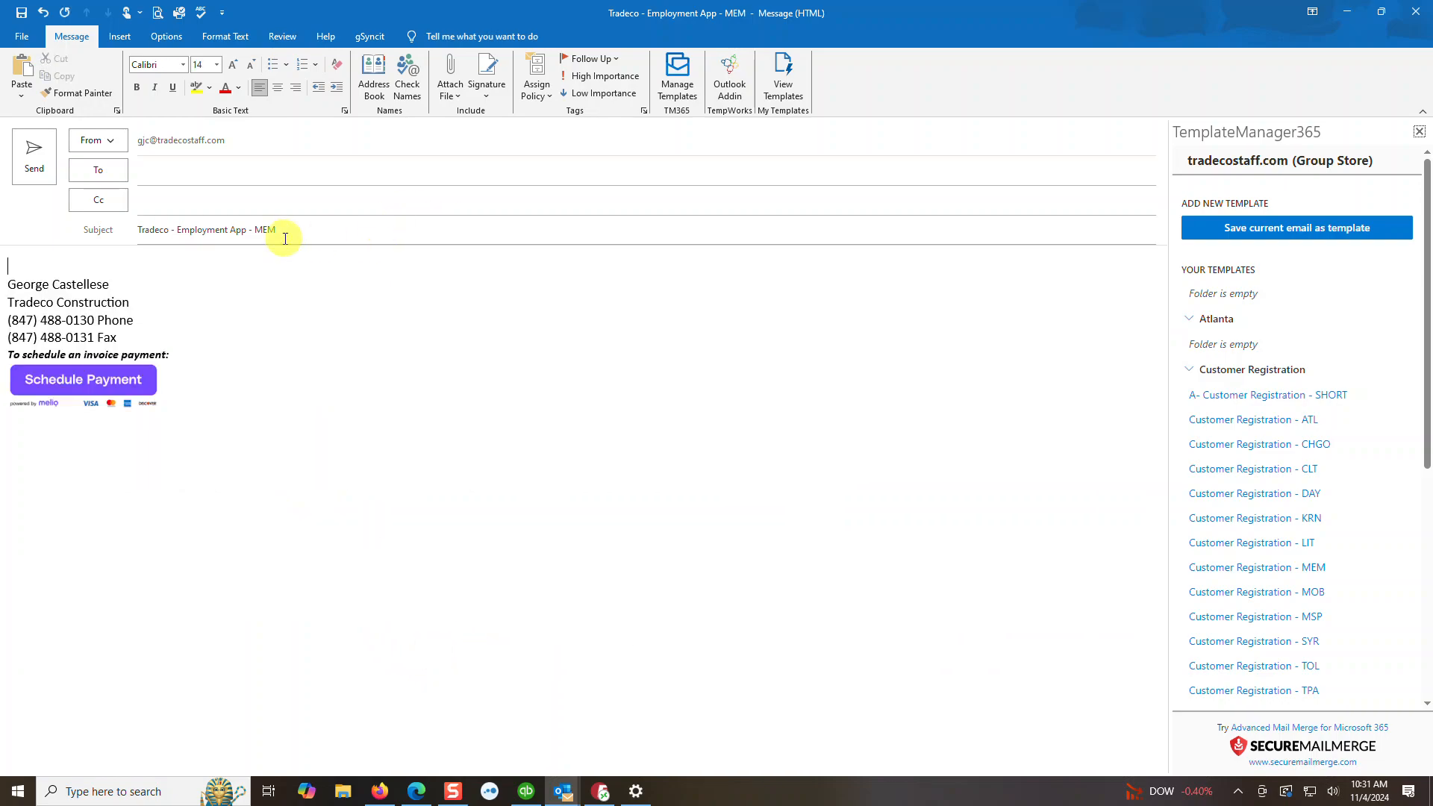
{"action": "left_click_drag", "start_coordinate": [279, 230], "coordinate": [119, 229]}
{"action": "key", "text": "Delete"}
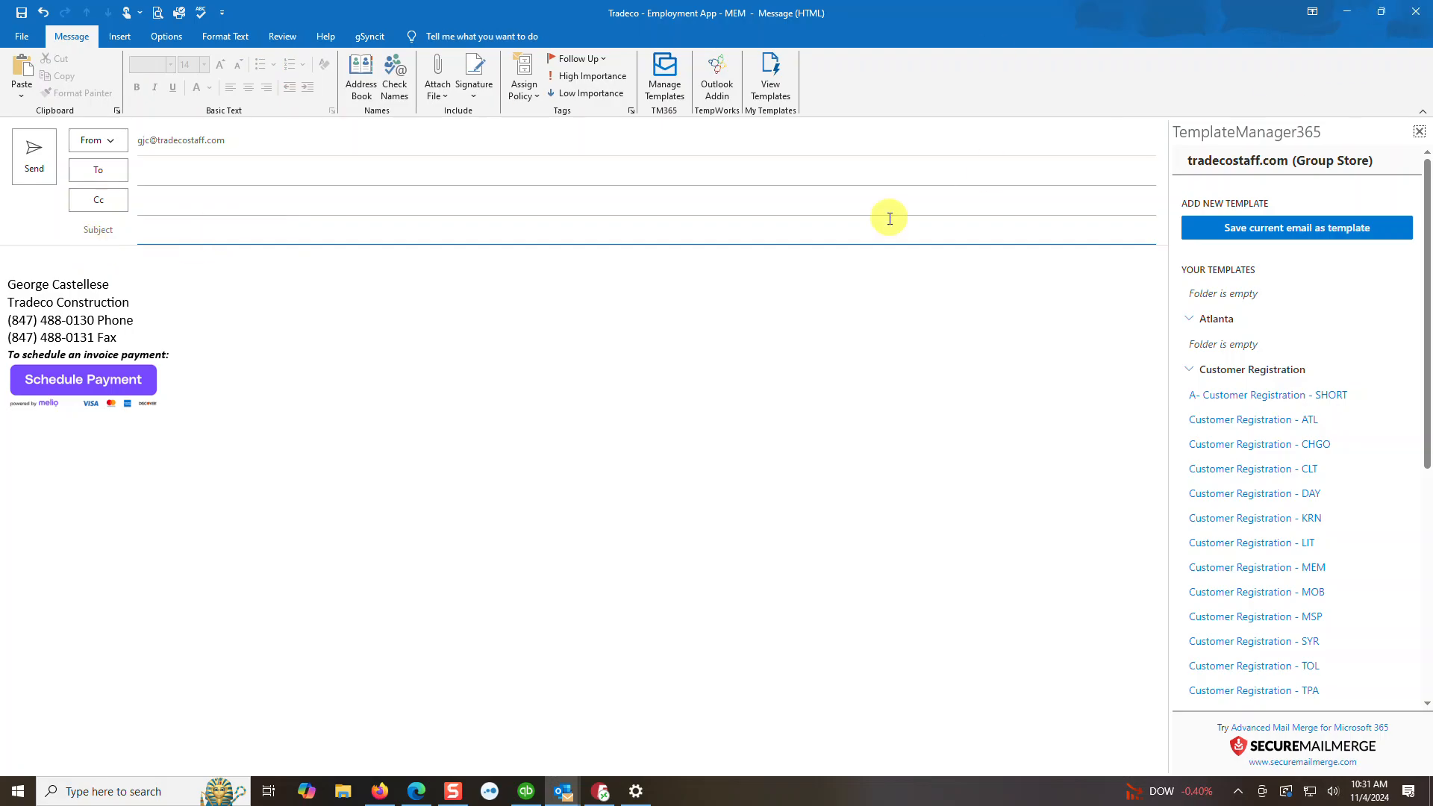
{"action": "left_click", "coordinate": [29, 261]}
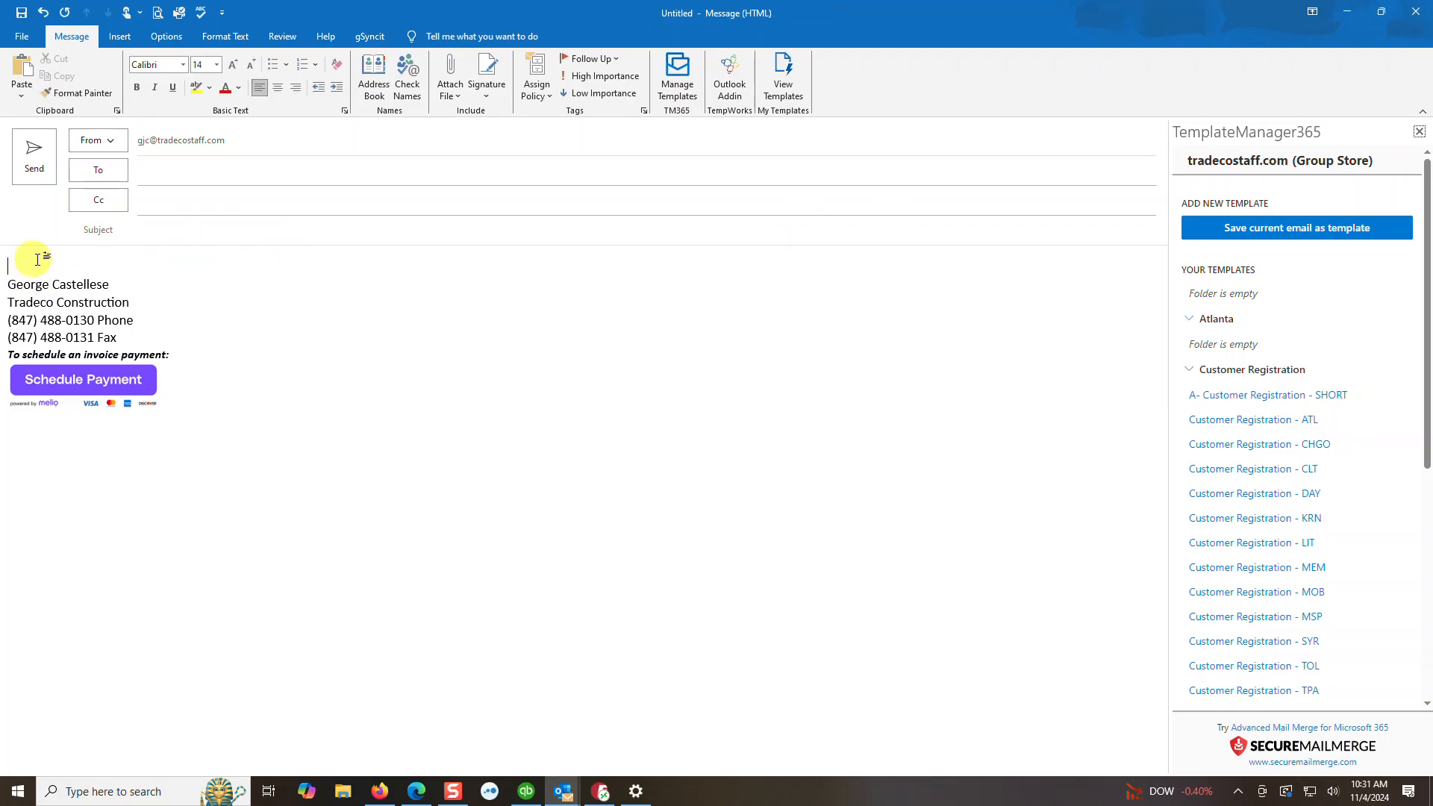
{"action": "key", "text": "Return"}
{"action": "key", "text": "Up"}
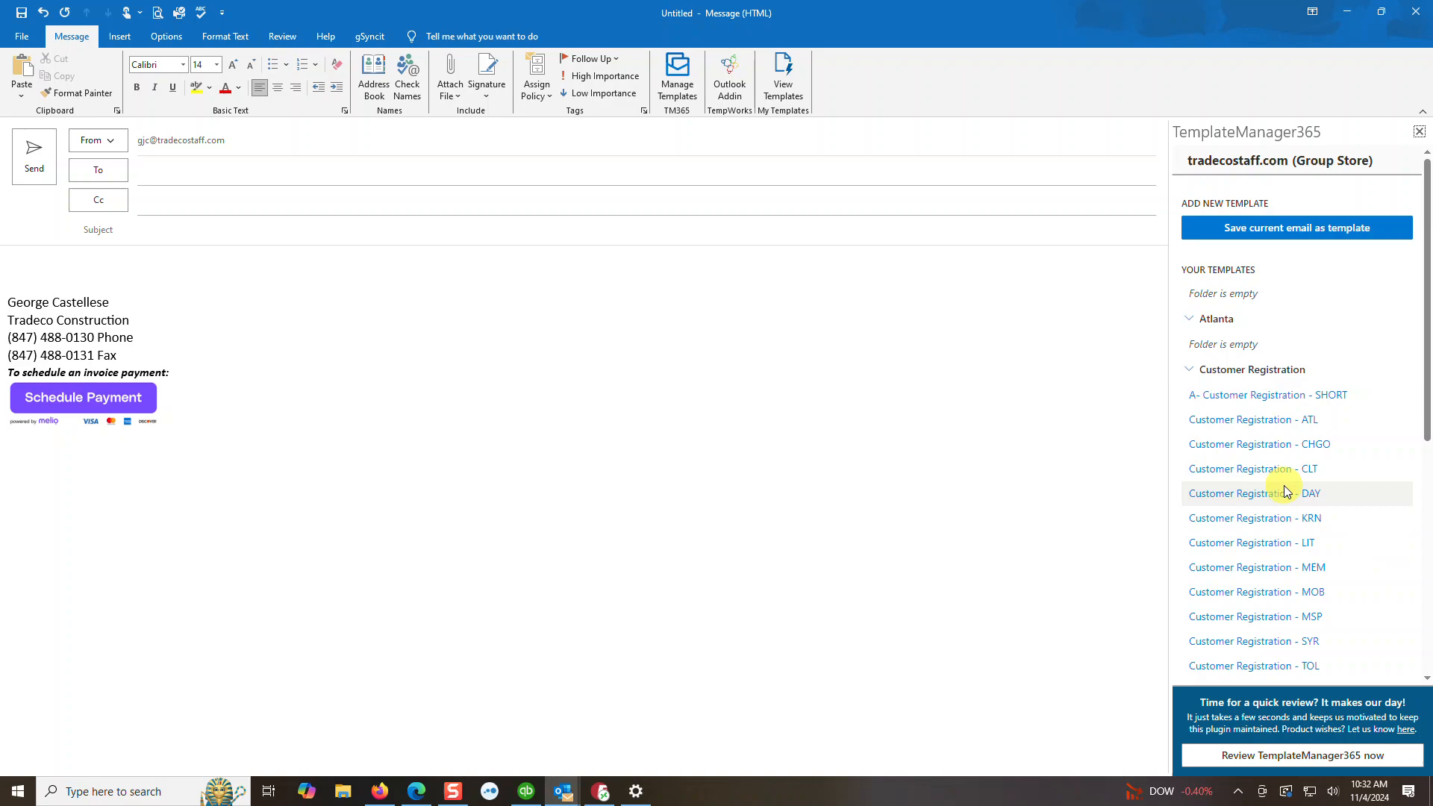
- Change the template store to the Mailbox Store and authenticate with the sender's Microsoft 365 account
{"action": "scroll", "coordinate": [1282, 489], "scroll_direction": "down", "scroll_amount": 5}
{"action": "scroll", "coordinate": [1287, 491], "scroll_direction": "down", "scroll_amount": 1}
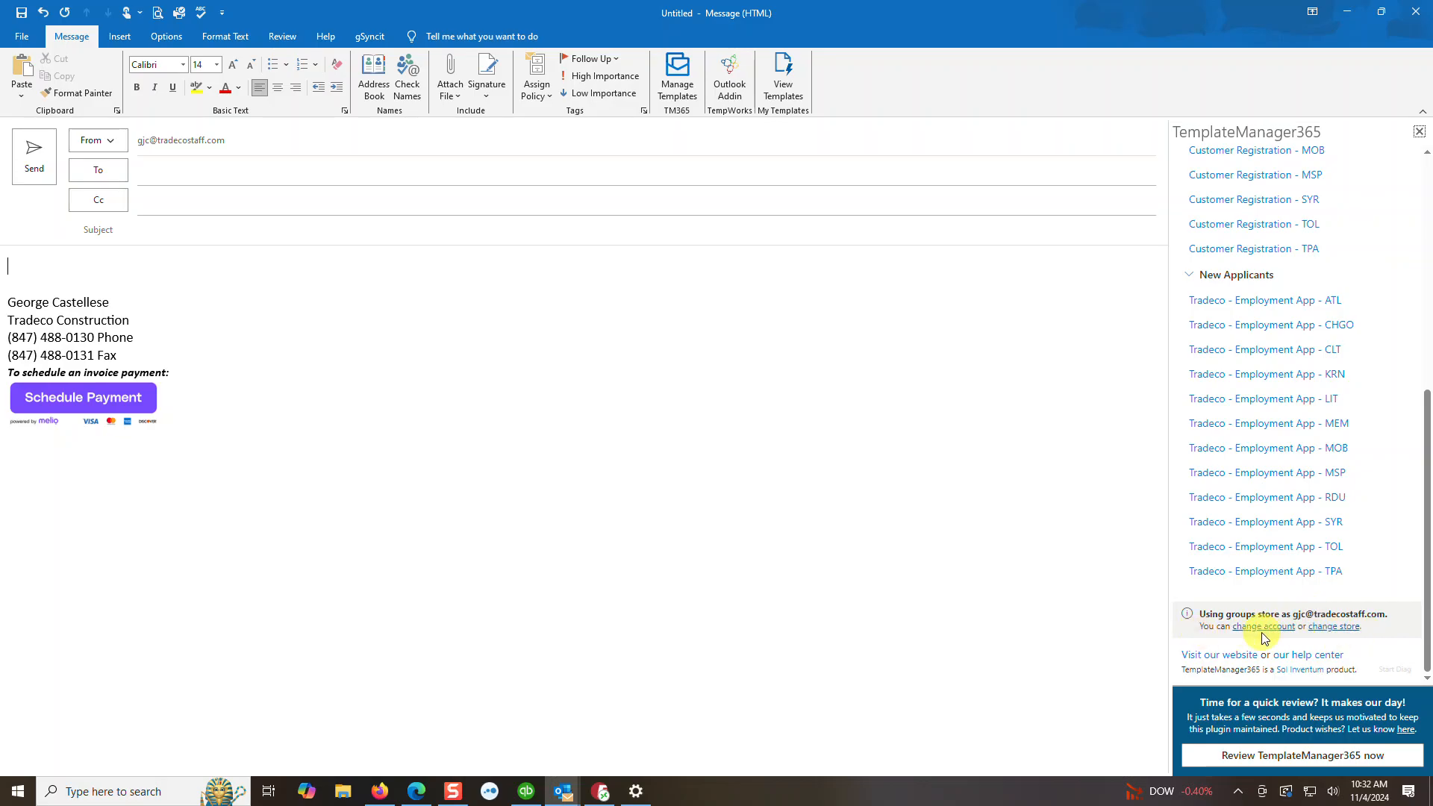
{"action": "left_click", "coordinate": [1333, 627]}
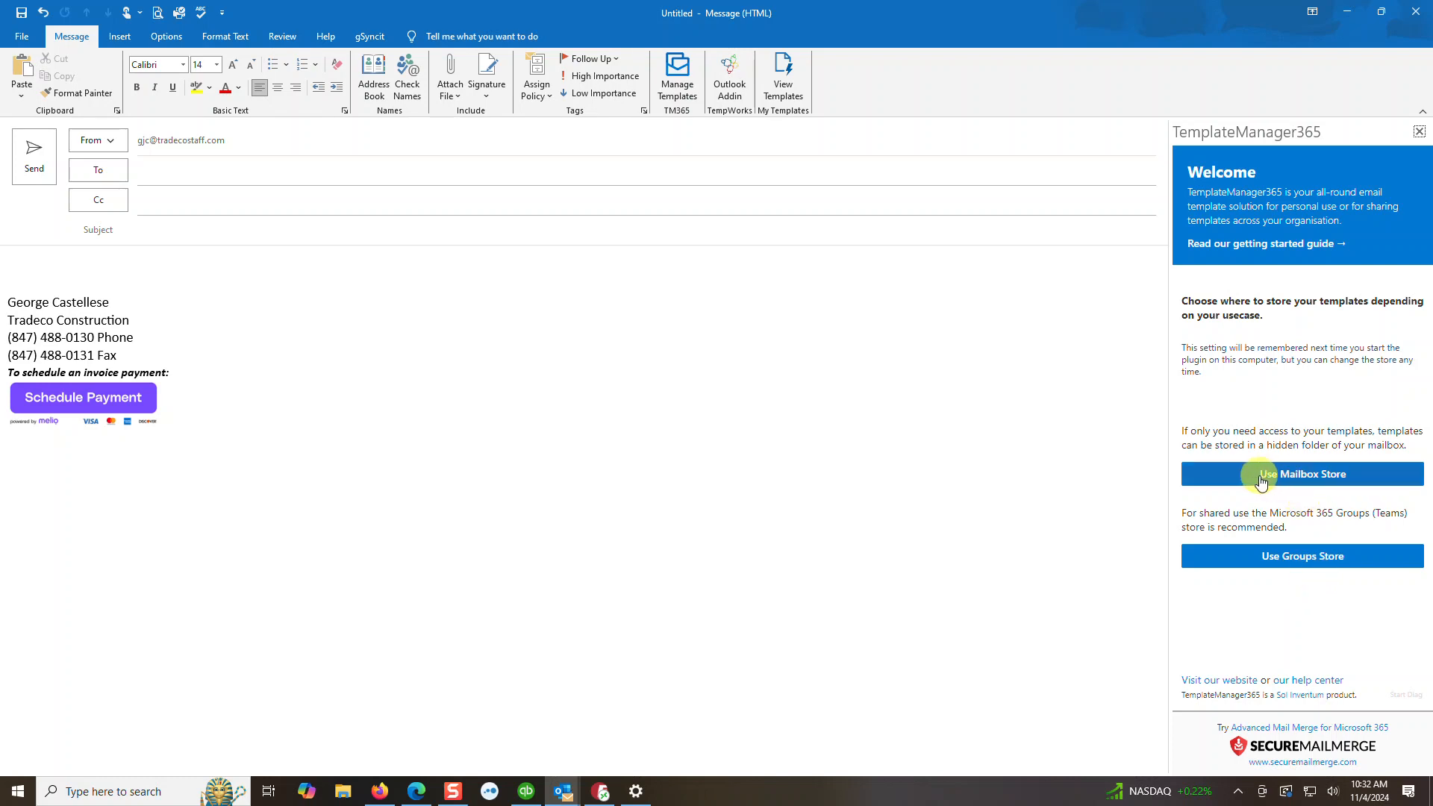
{"action": "left_click", "coordinate": [1299, 480]}
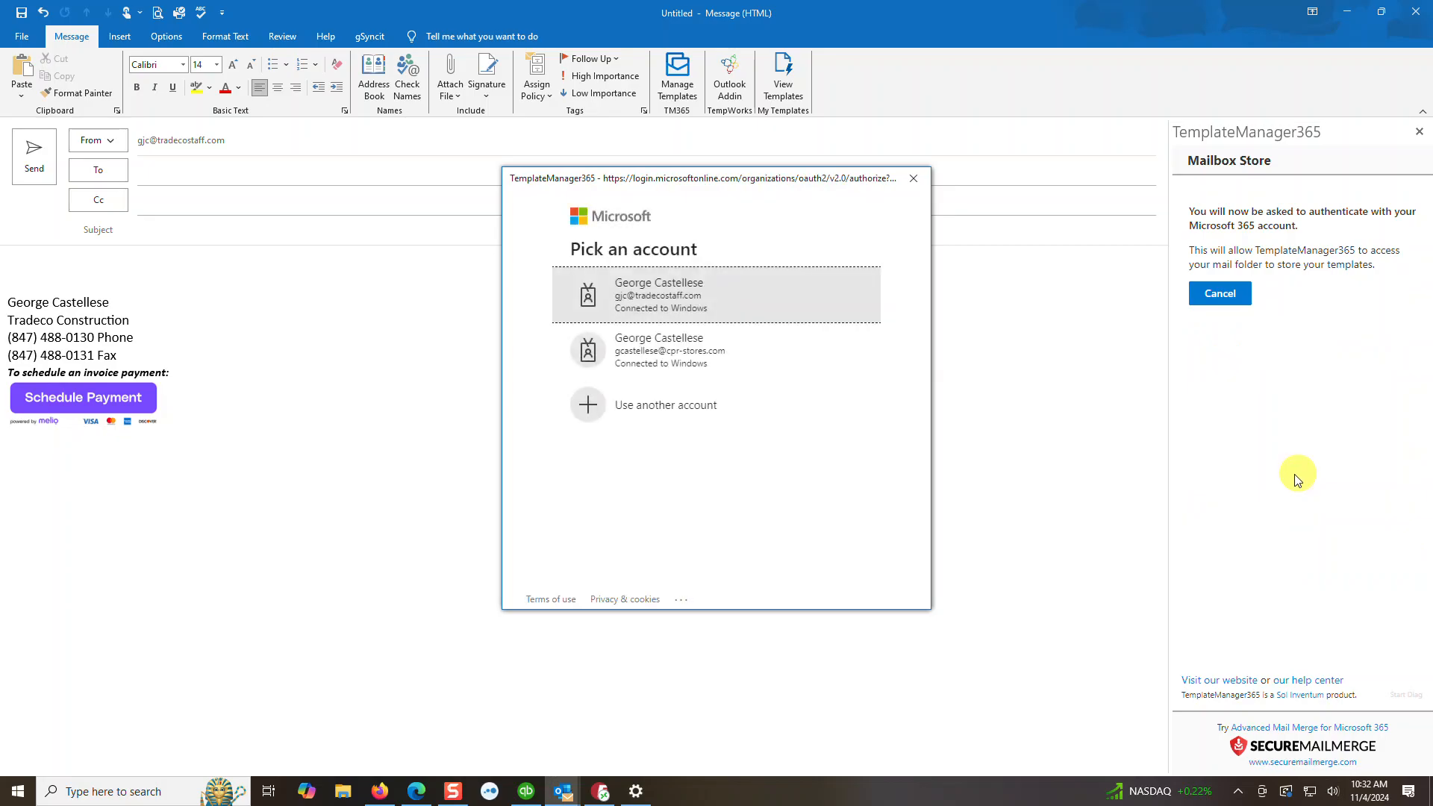
{"action": "left_click", "coordinate": [657, 298]}
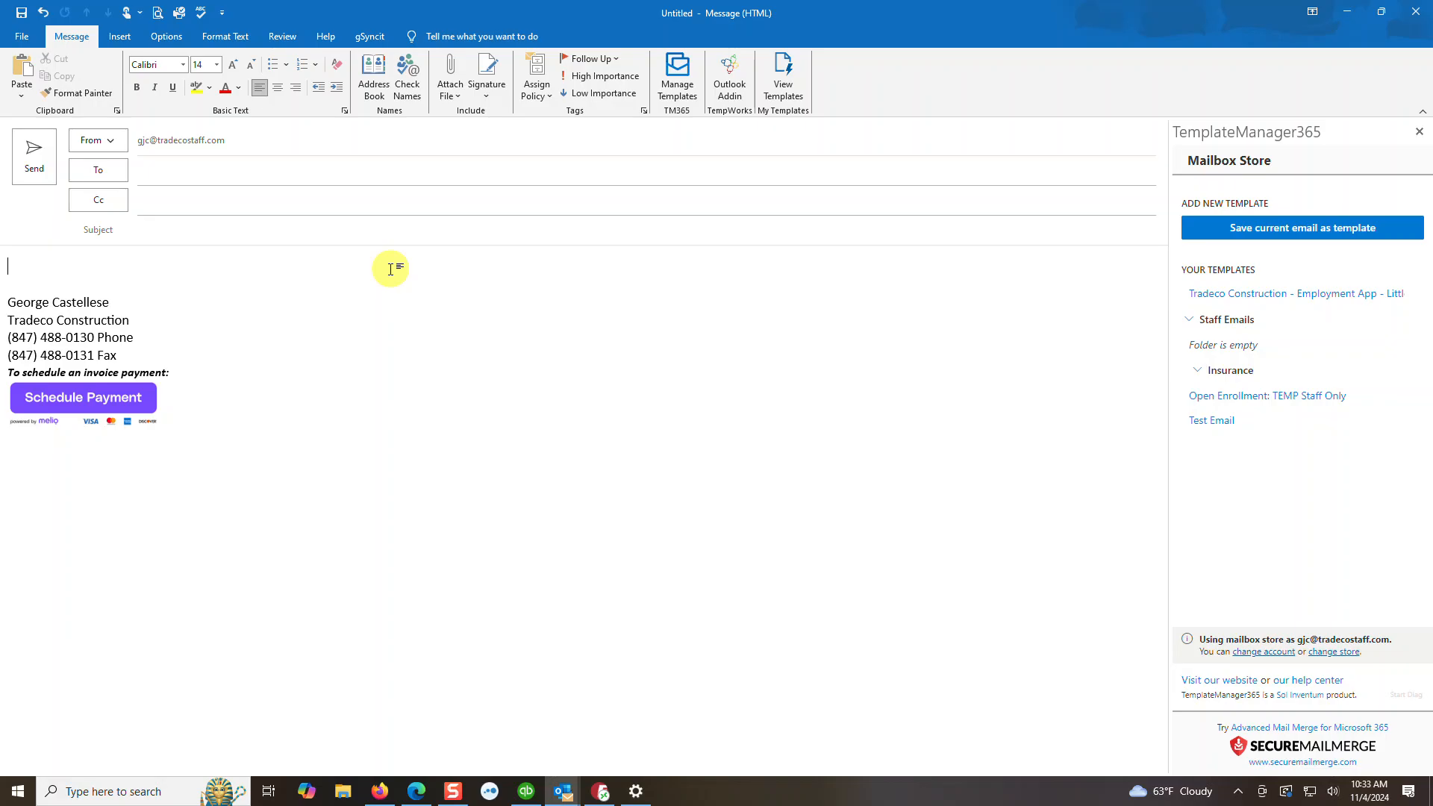
- Give the message the subject "Test Email" and the body text "This is a test email."
{"action": "left_click", "coordinate": [173, 228]}
{"action": "type", "text": "Test Email"}
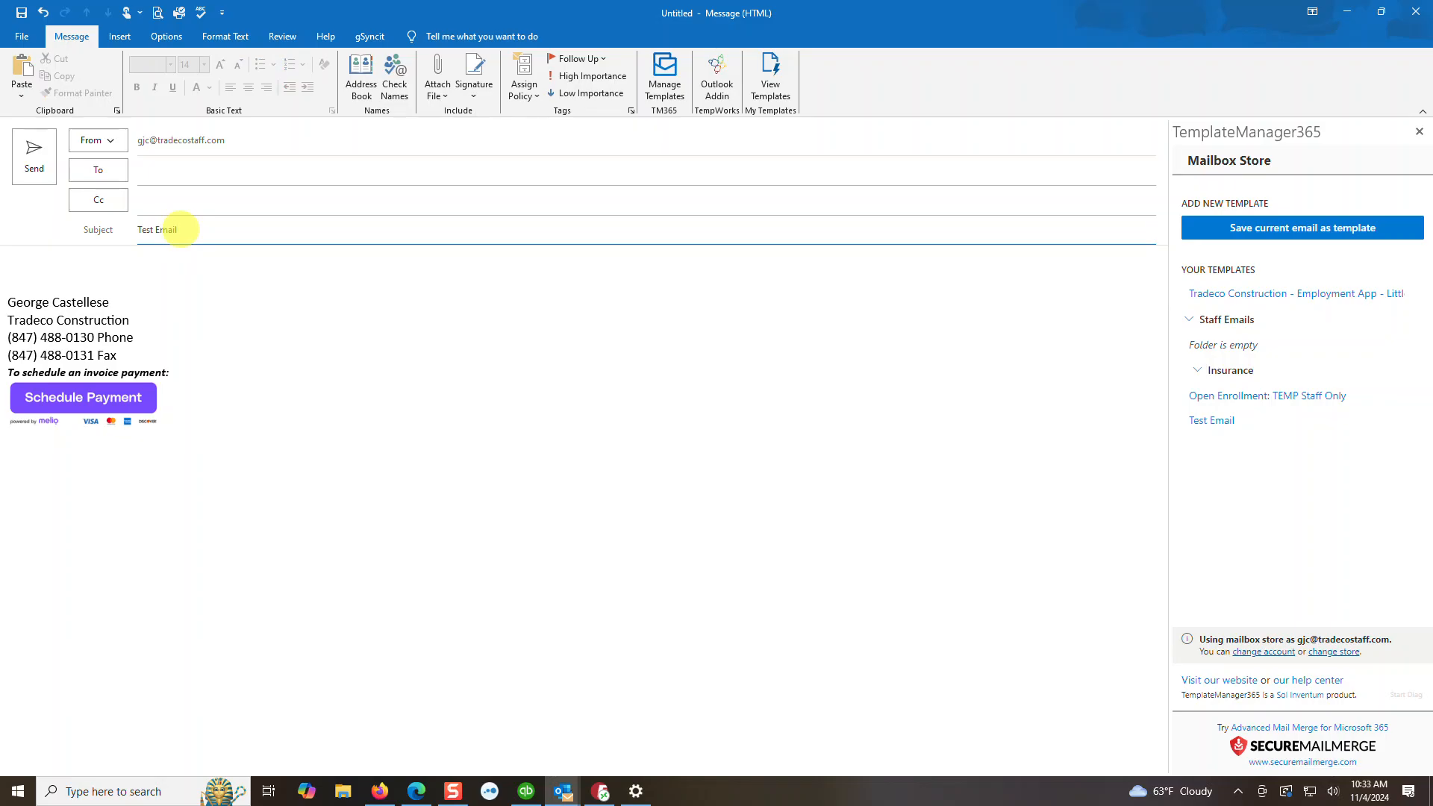
{"action": "left_click", "coordinate": [72, 262]}
{"action": "type", "text": "This i"}
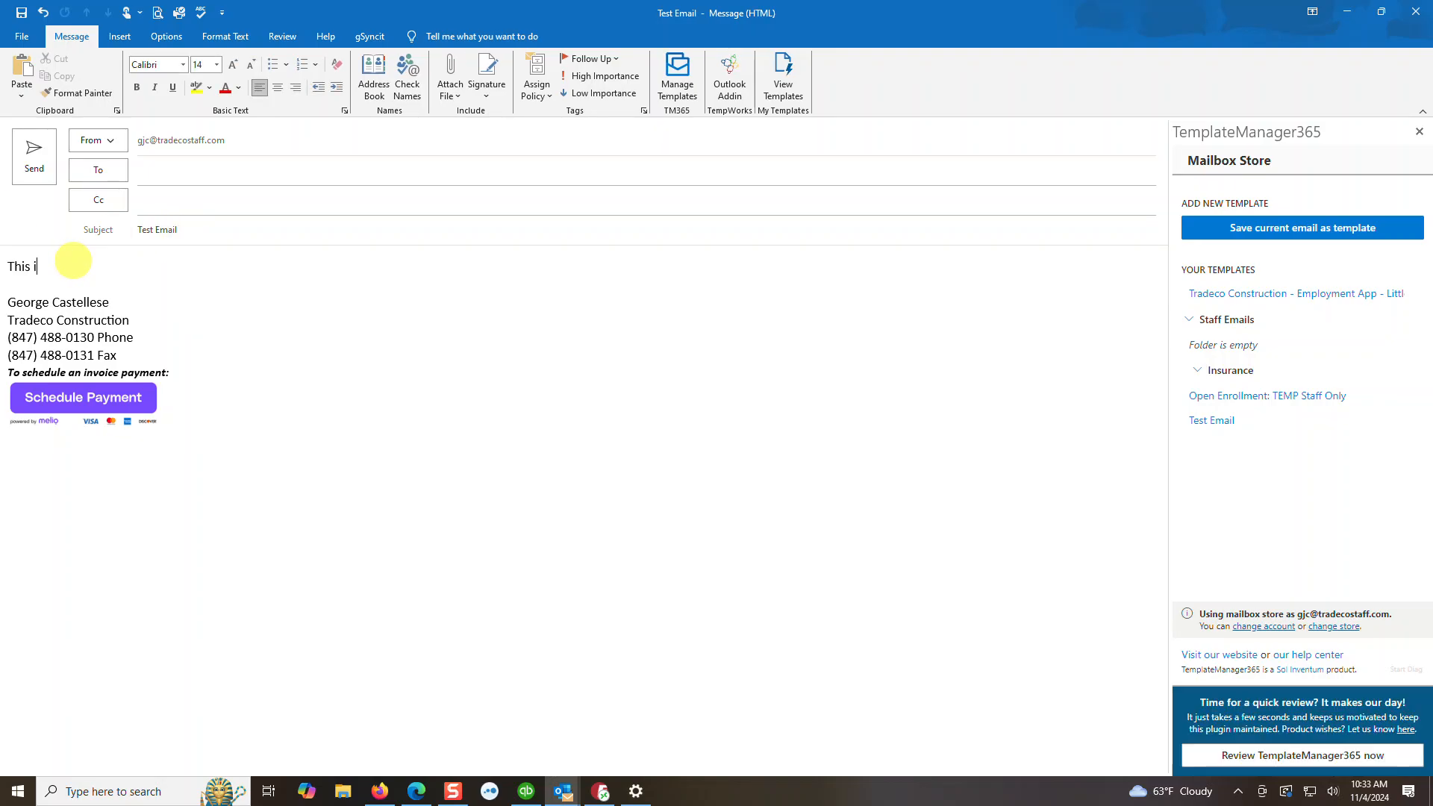
{"action": "type", "text": "s a test email."}
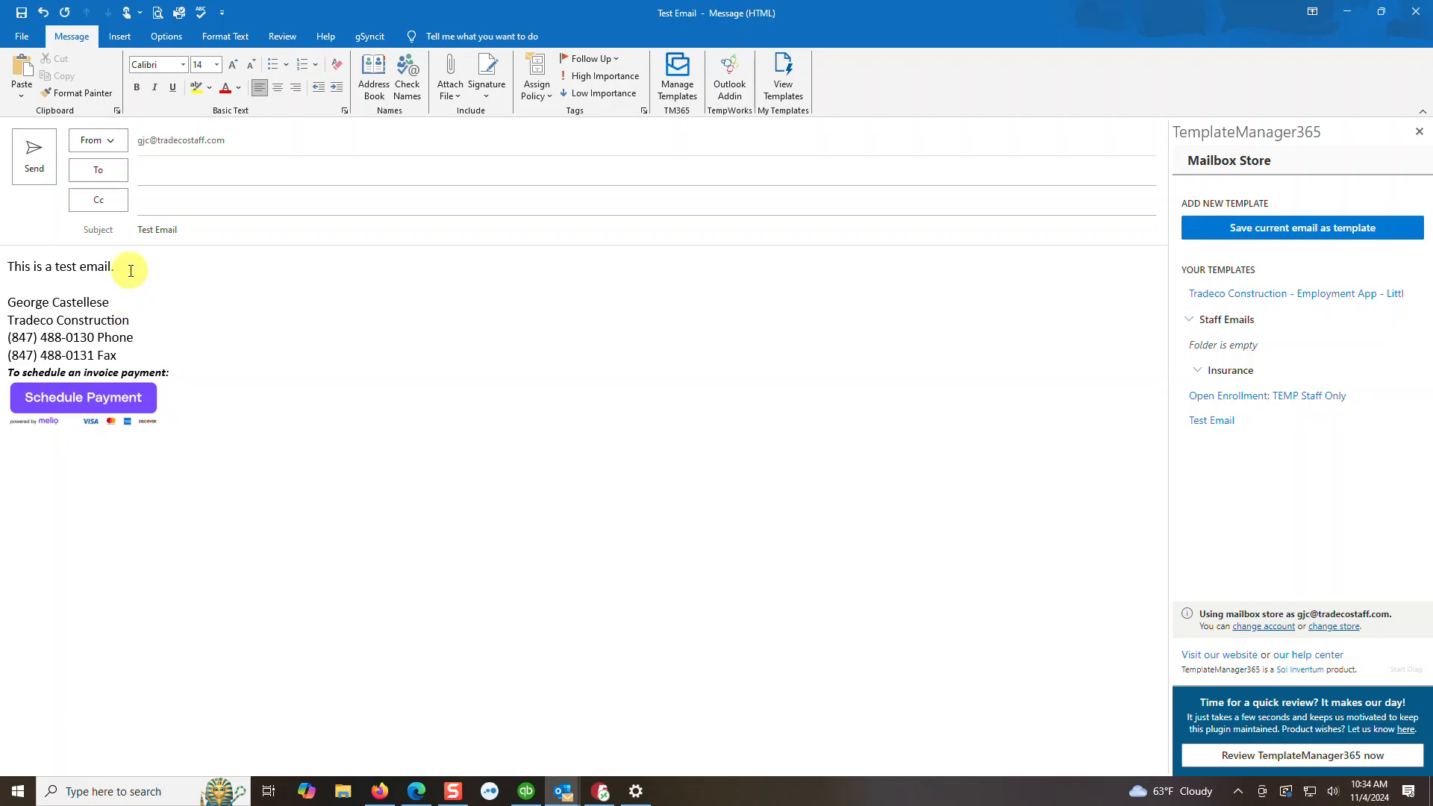
- Remove the signature block from the message body and change the subject to "Test Email - 2"
{"action": "left_click_drag", "start_coordinate": [131, 269], "coordinate": [186, 410]}
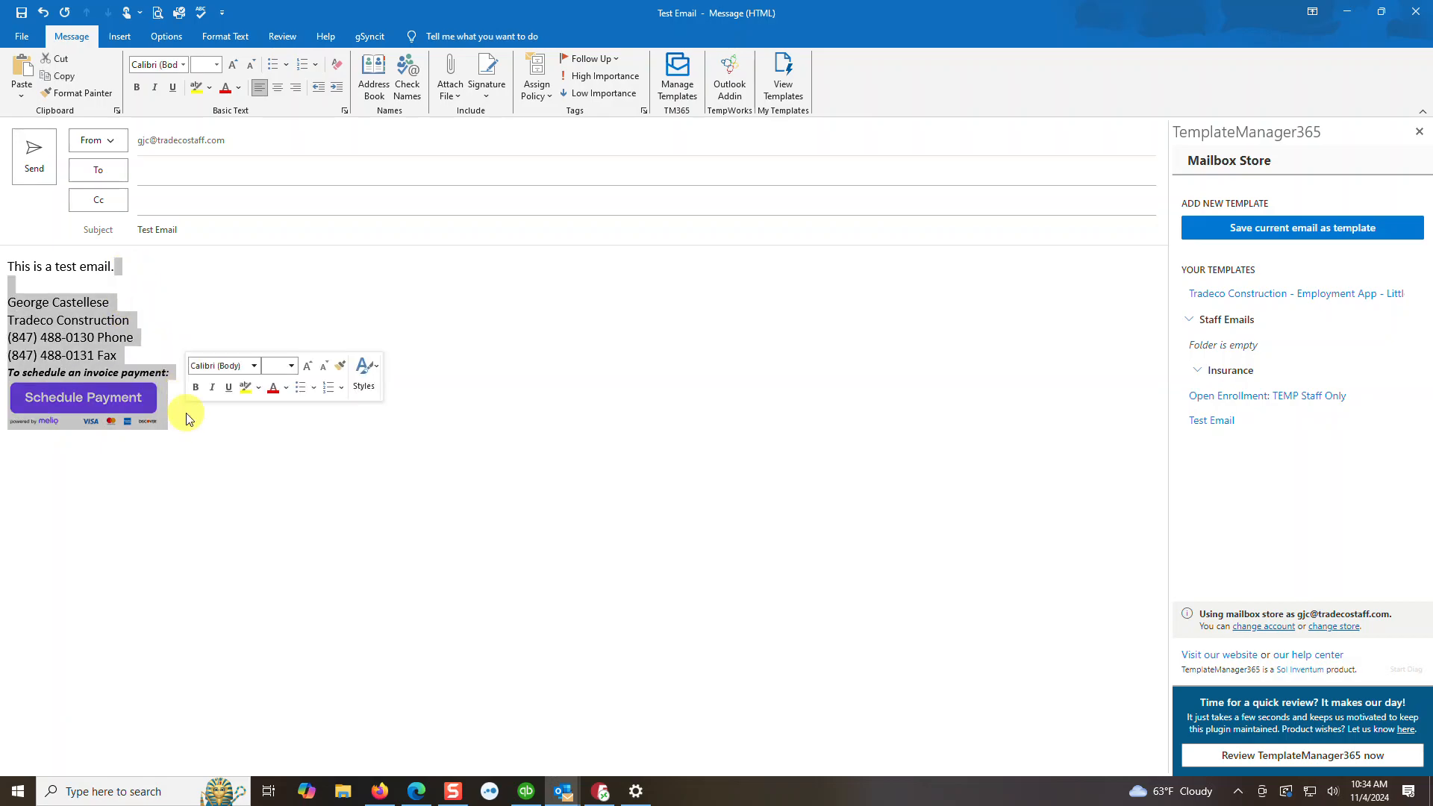
{"action": "key", "text": "Delete"}
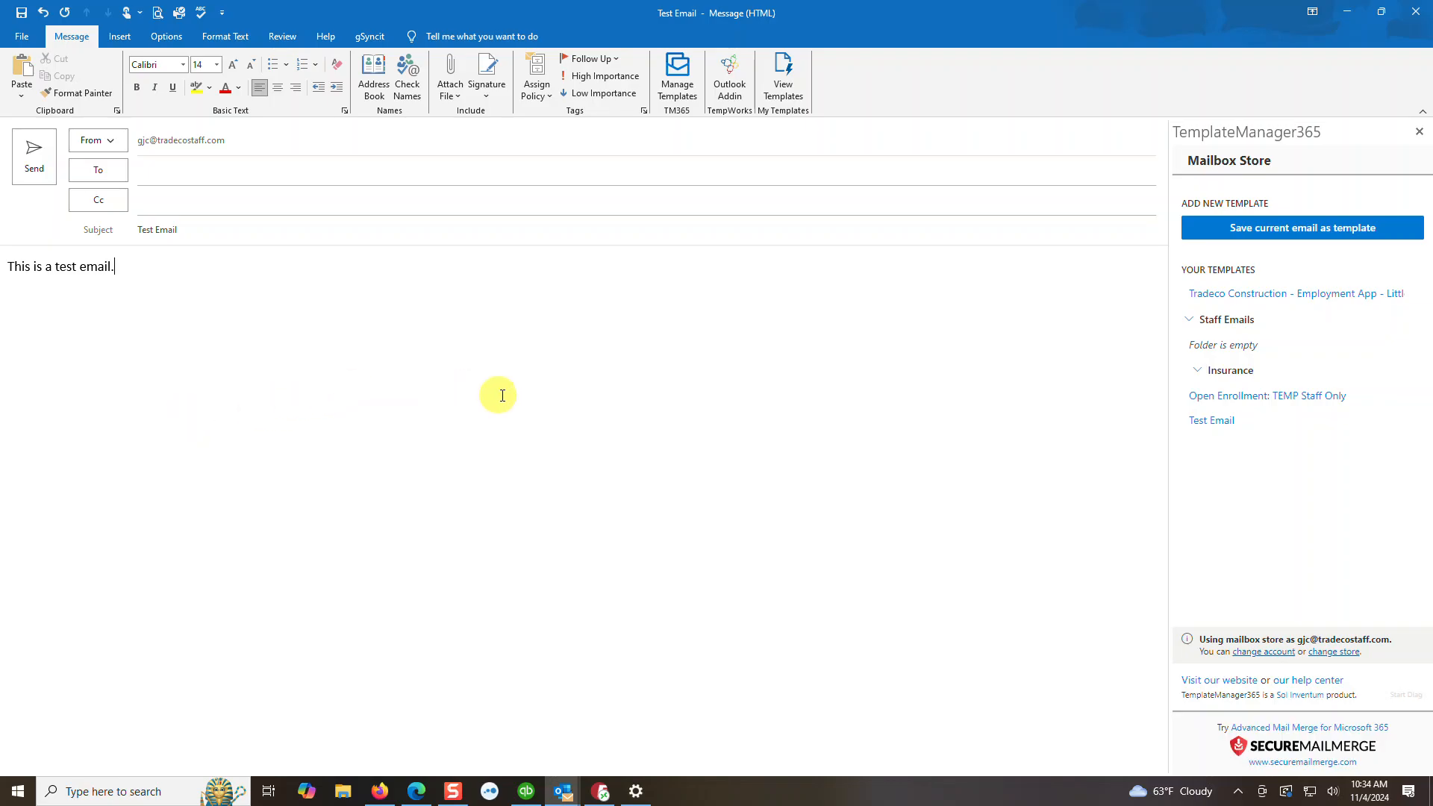
{"action": "left_click", "coordinate": [203, 233]}
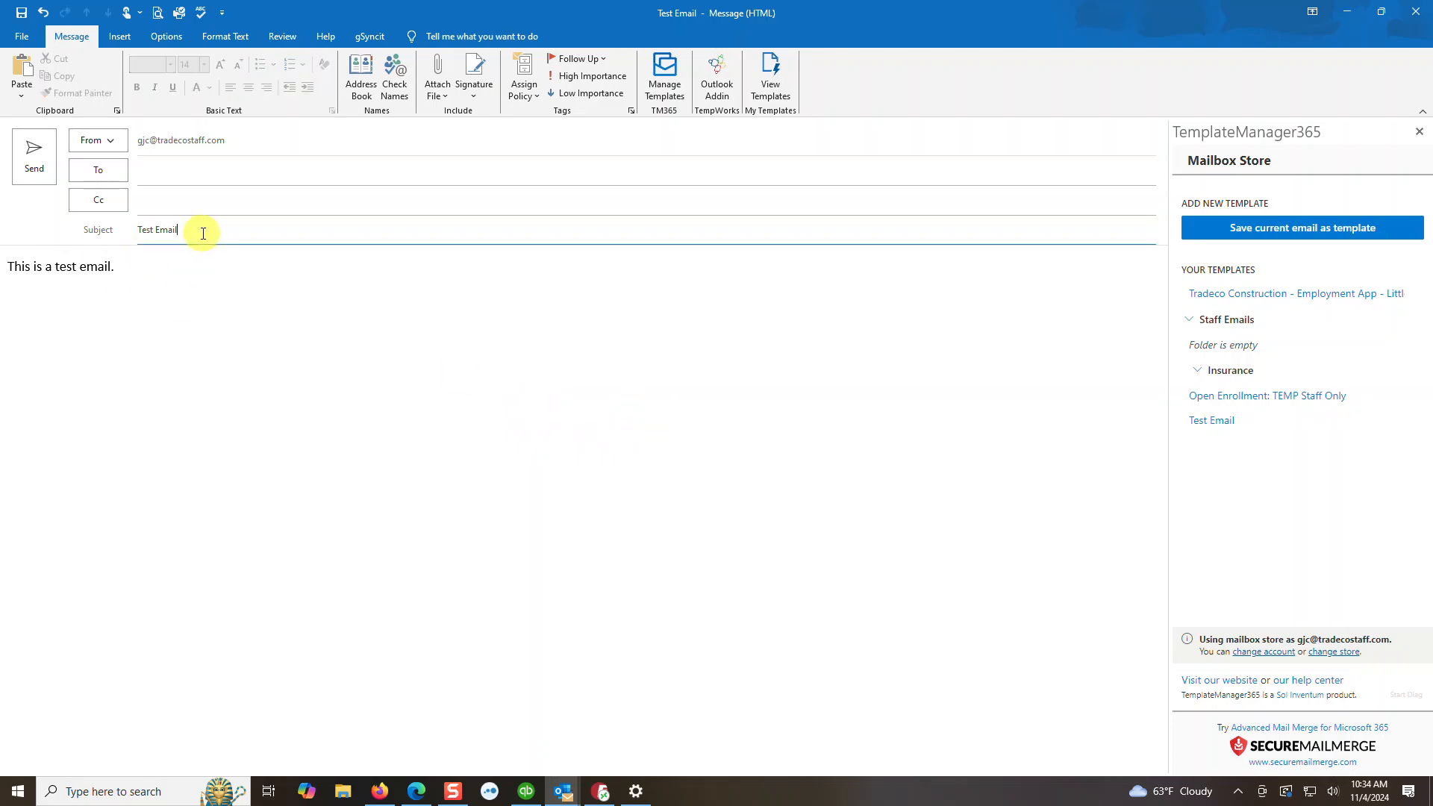
{"action": "type", "text": "- 2"}
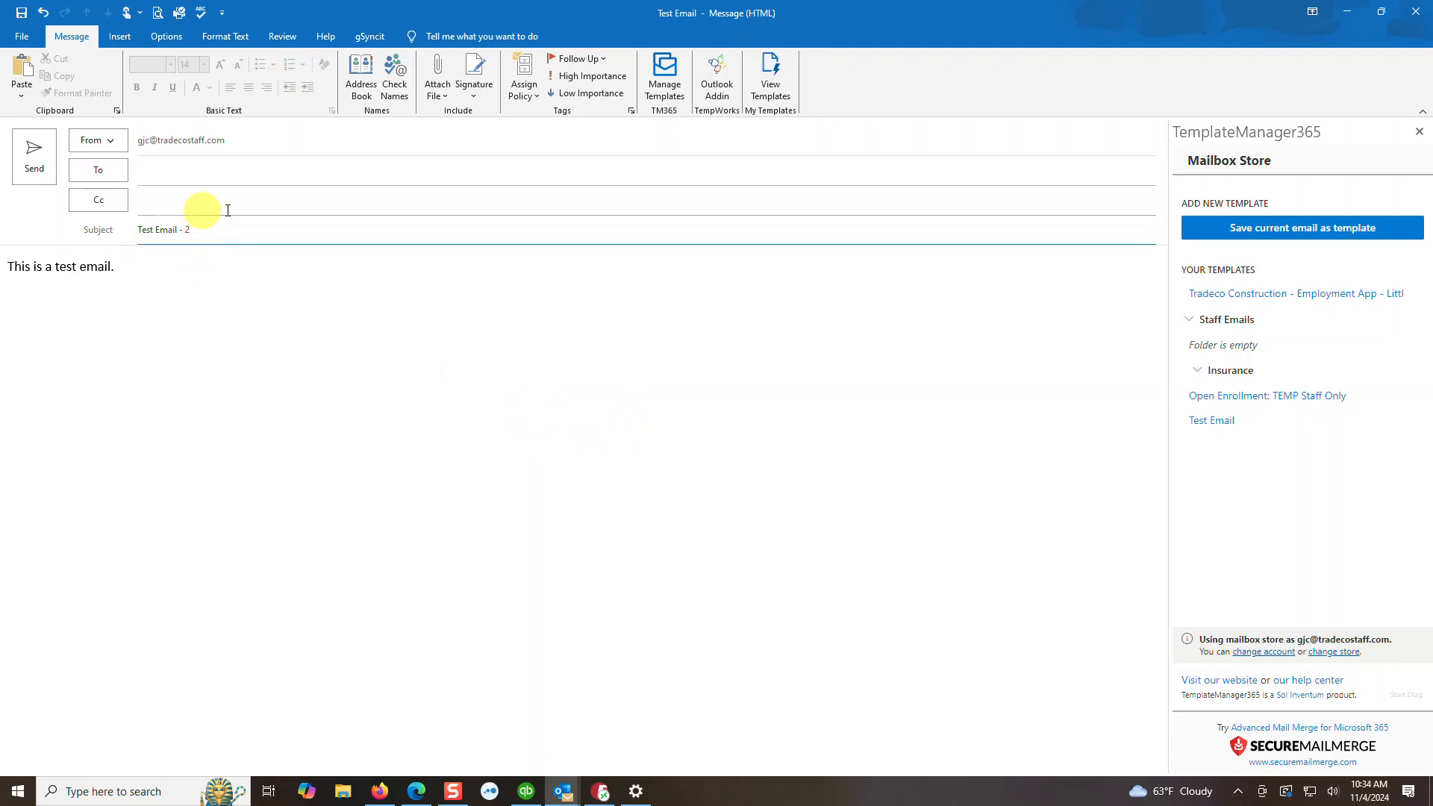
- Save the current email as a template in the Staff Emails folder
{"action": "left_click", "coordinate": [1315, 242]}
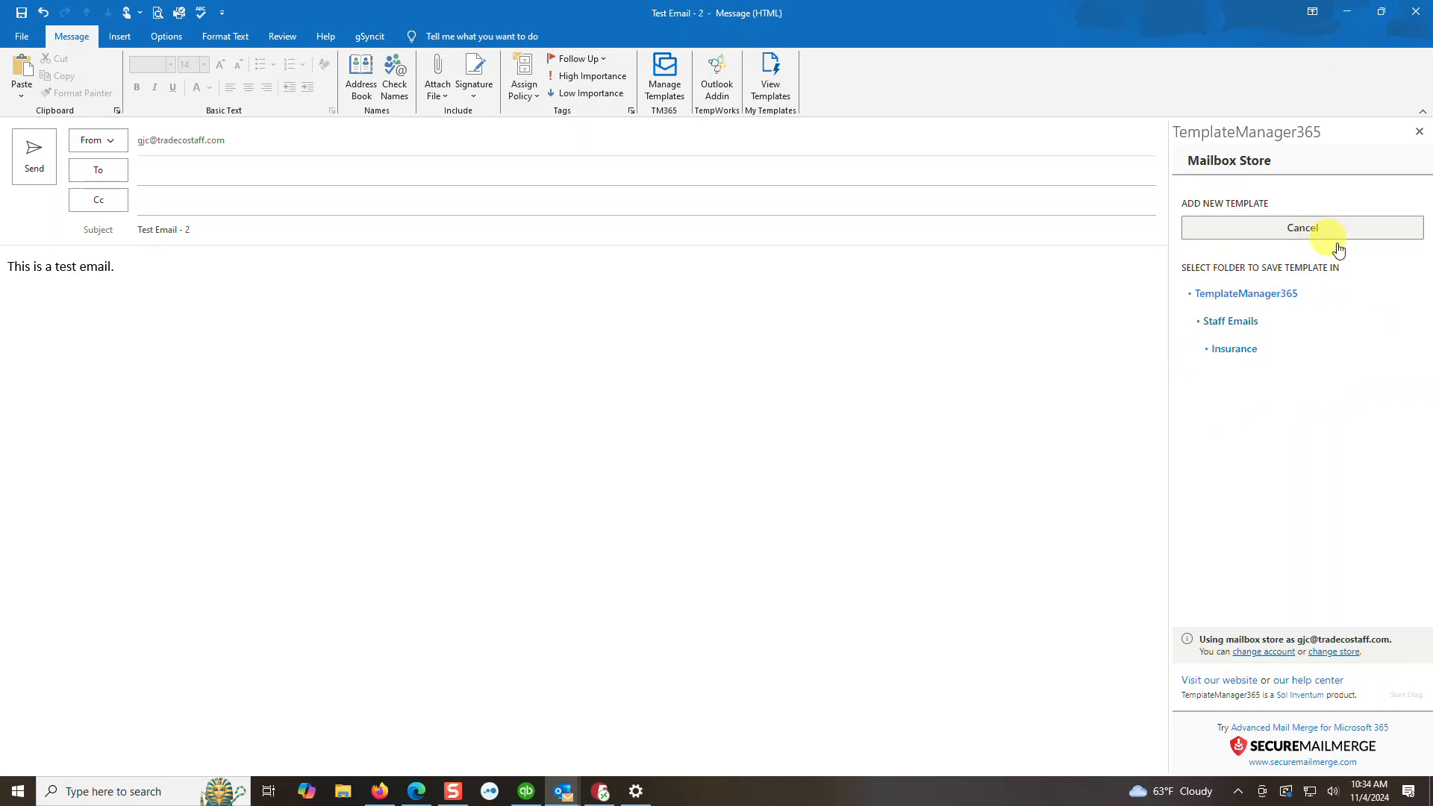
{"action": "left_click", "coordinate": [1223, 320]}
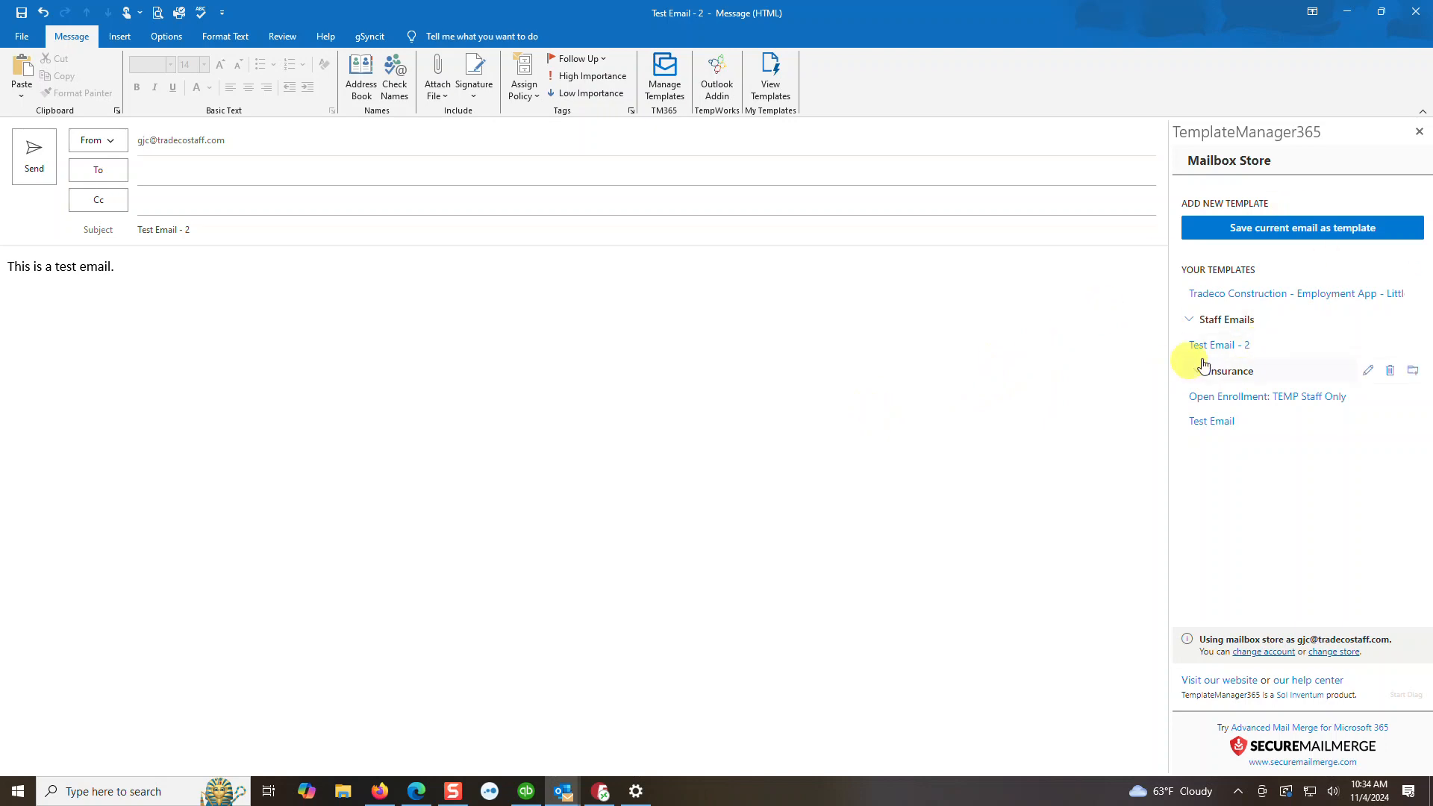
- Clear the message's subject and body, and insert the "Test Email - 2" template from the Staff Emails folder
{"action": "left_click_drag", "start_coordinate": [227, 232], "coordinate": [70, 243]}
{"action": "key", "text": "BackSpace"}
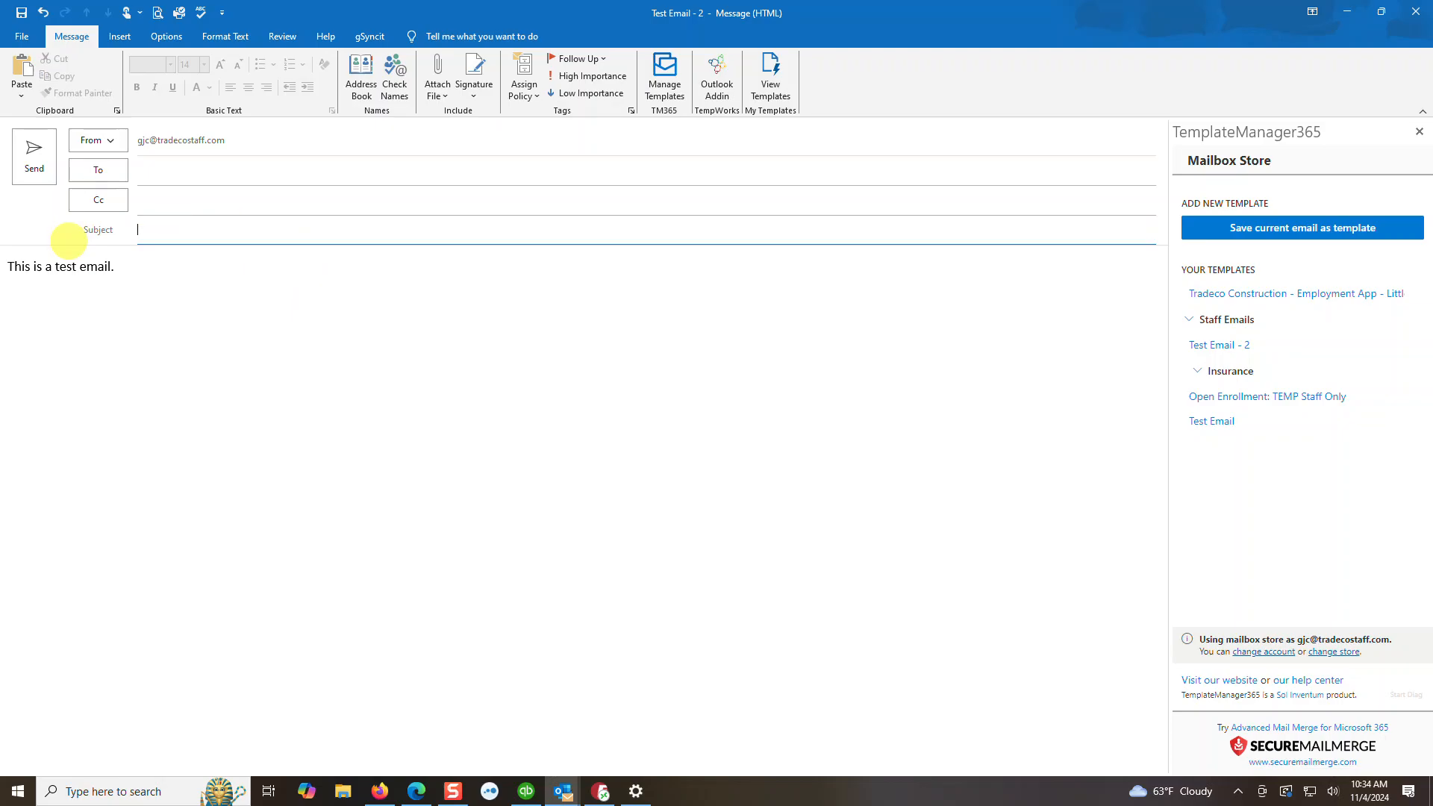
{"action": "left_click_drag", "start_coordinate": [139, 261], "coordinate": [3, 263]}
{"action": "key", "text": "BackSpace"}
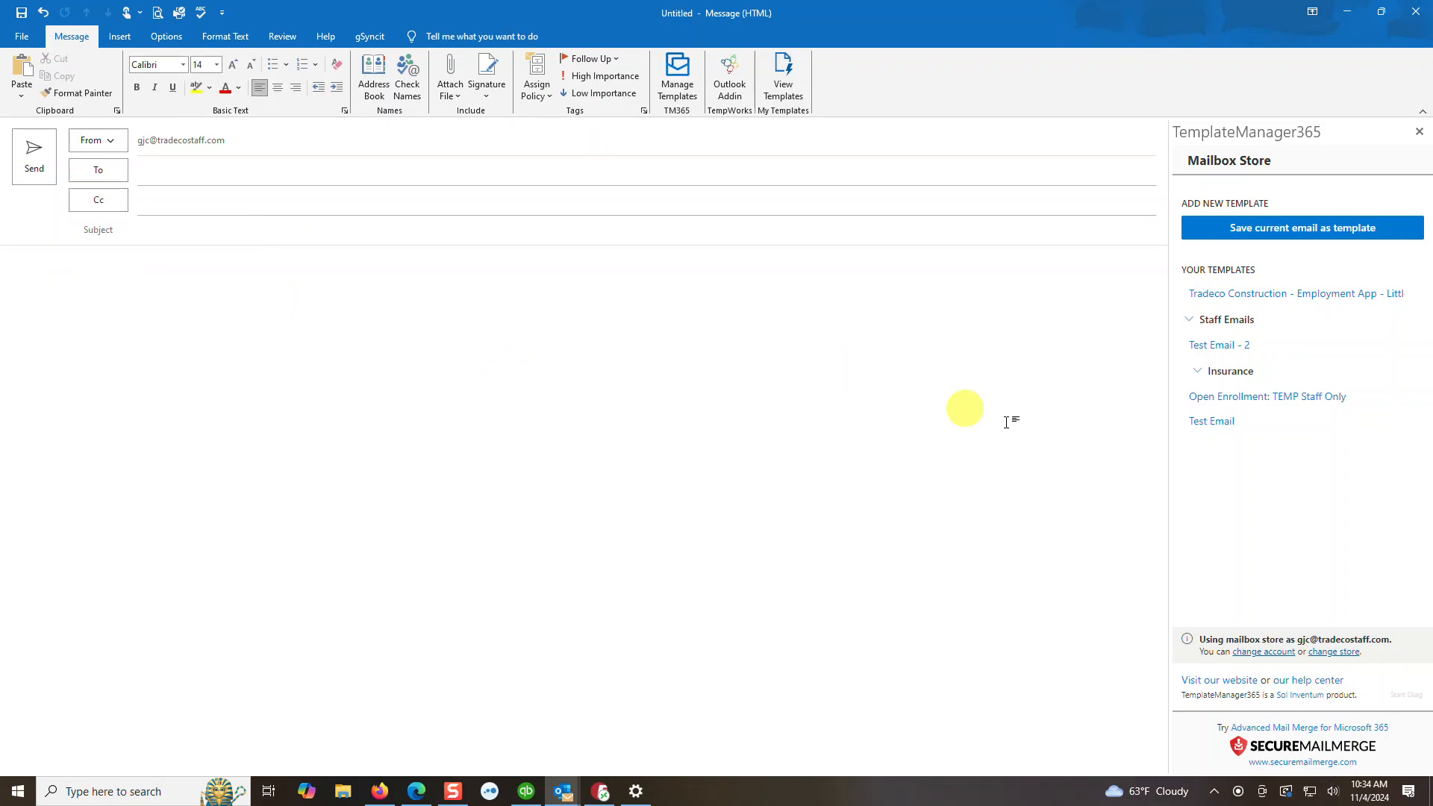
{"action": "left_click", "coordinate": [1238, 357]}
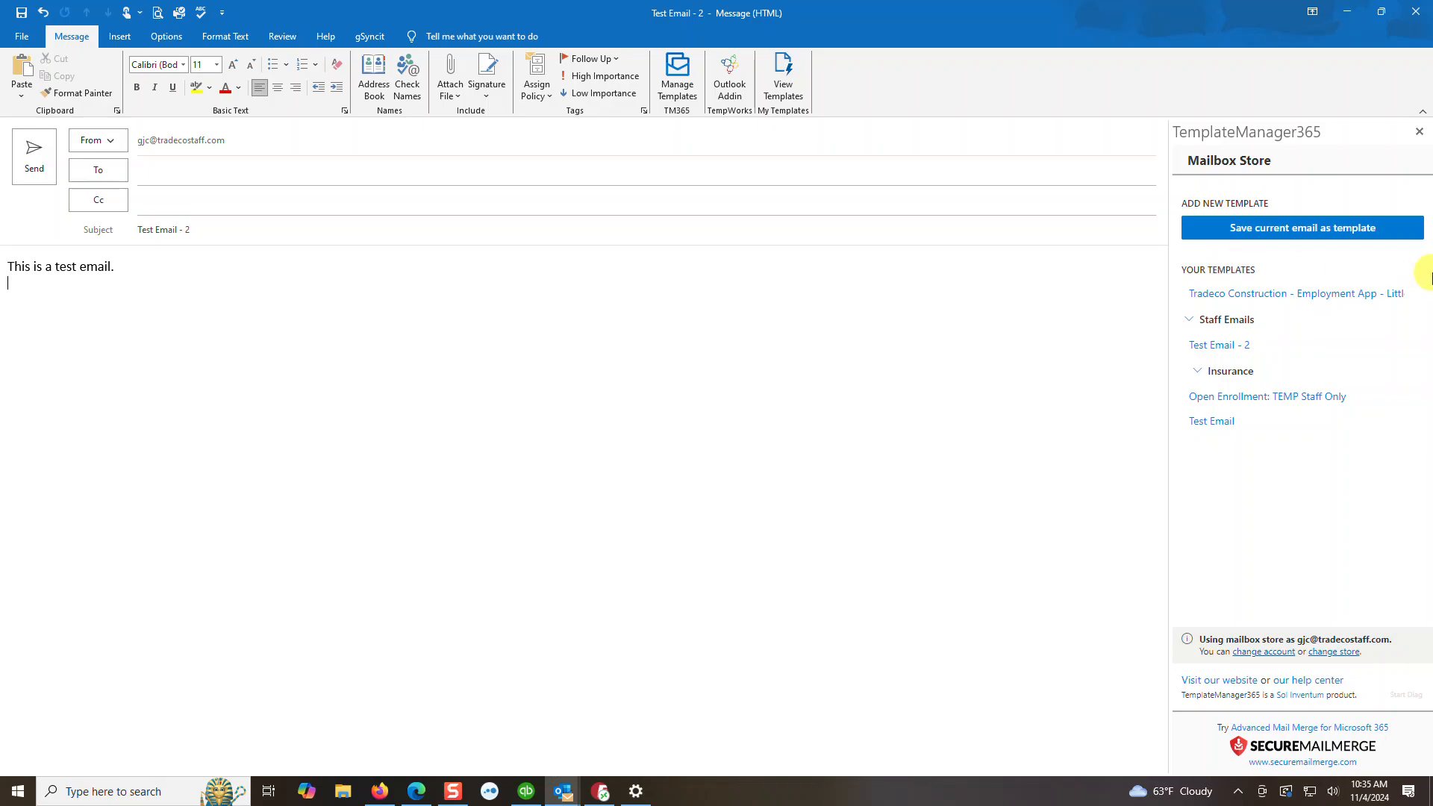
- Create a new top-level template folder and name it "Customer Emails"
{"action": "left_click", "coordinate": [1413, 269]}
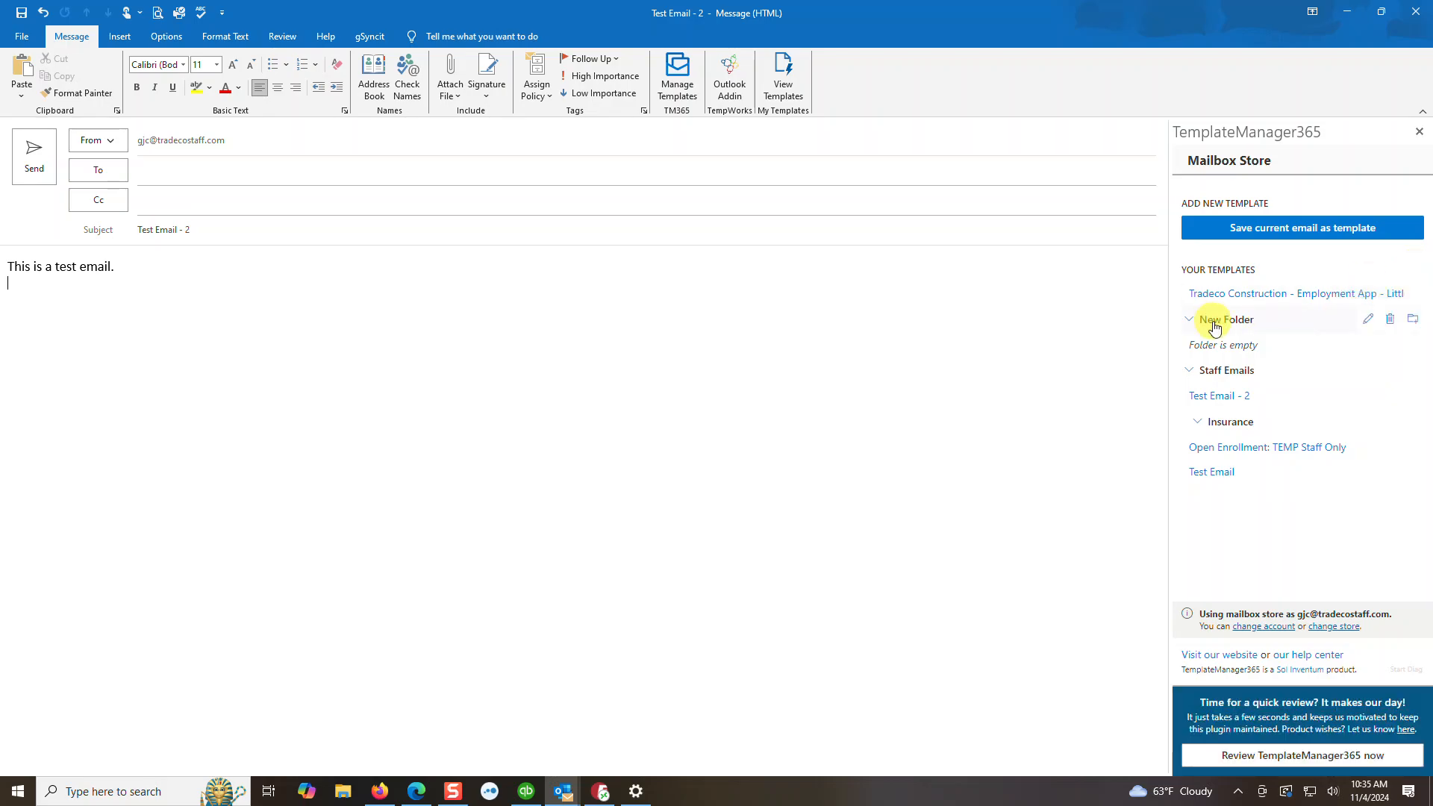
{"action": "left_click", "coordinate": [1369, 319]}
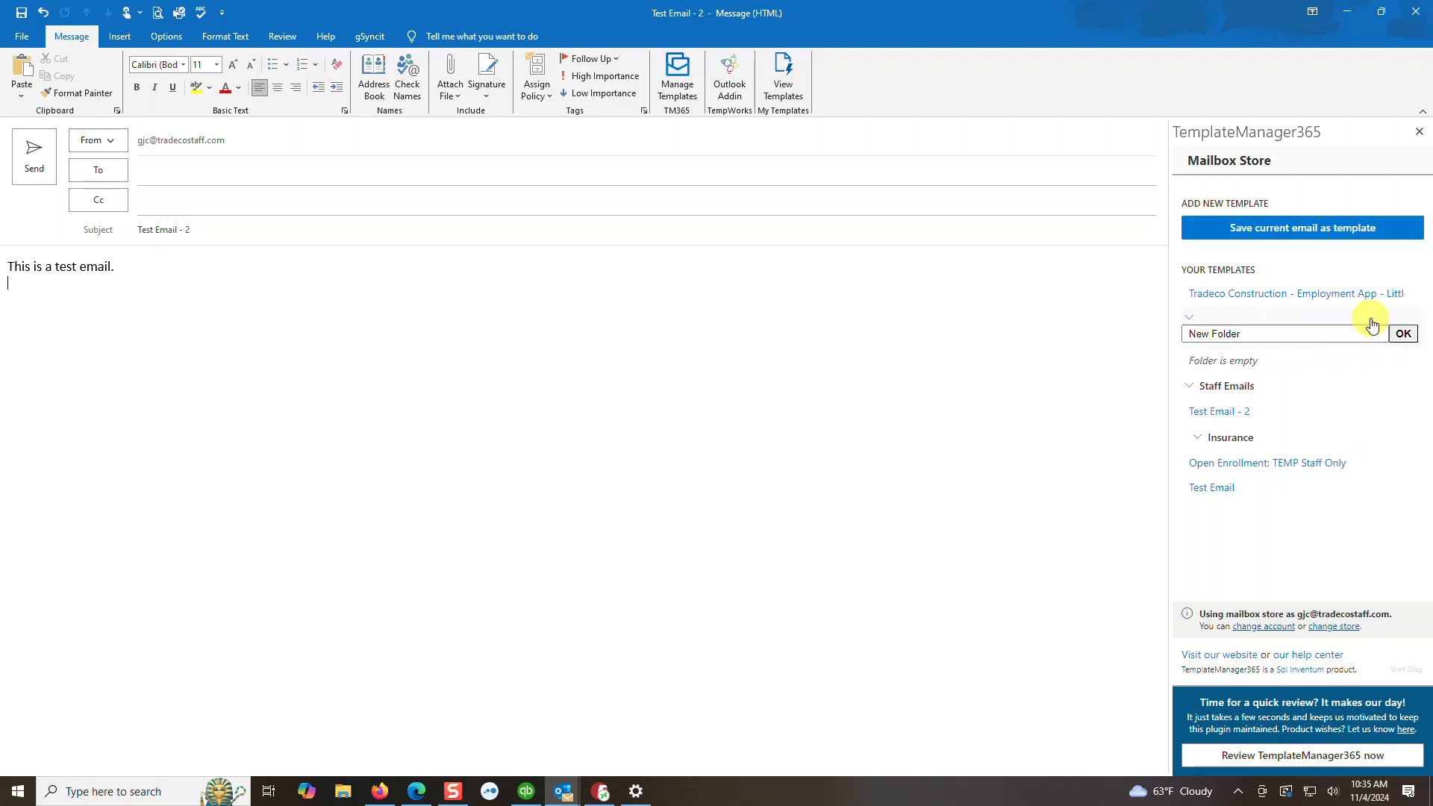
{"action": "left_click_drag", "start_coordinate": [1256, 331], "coordinate": [1157, 333]}
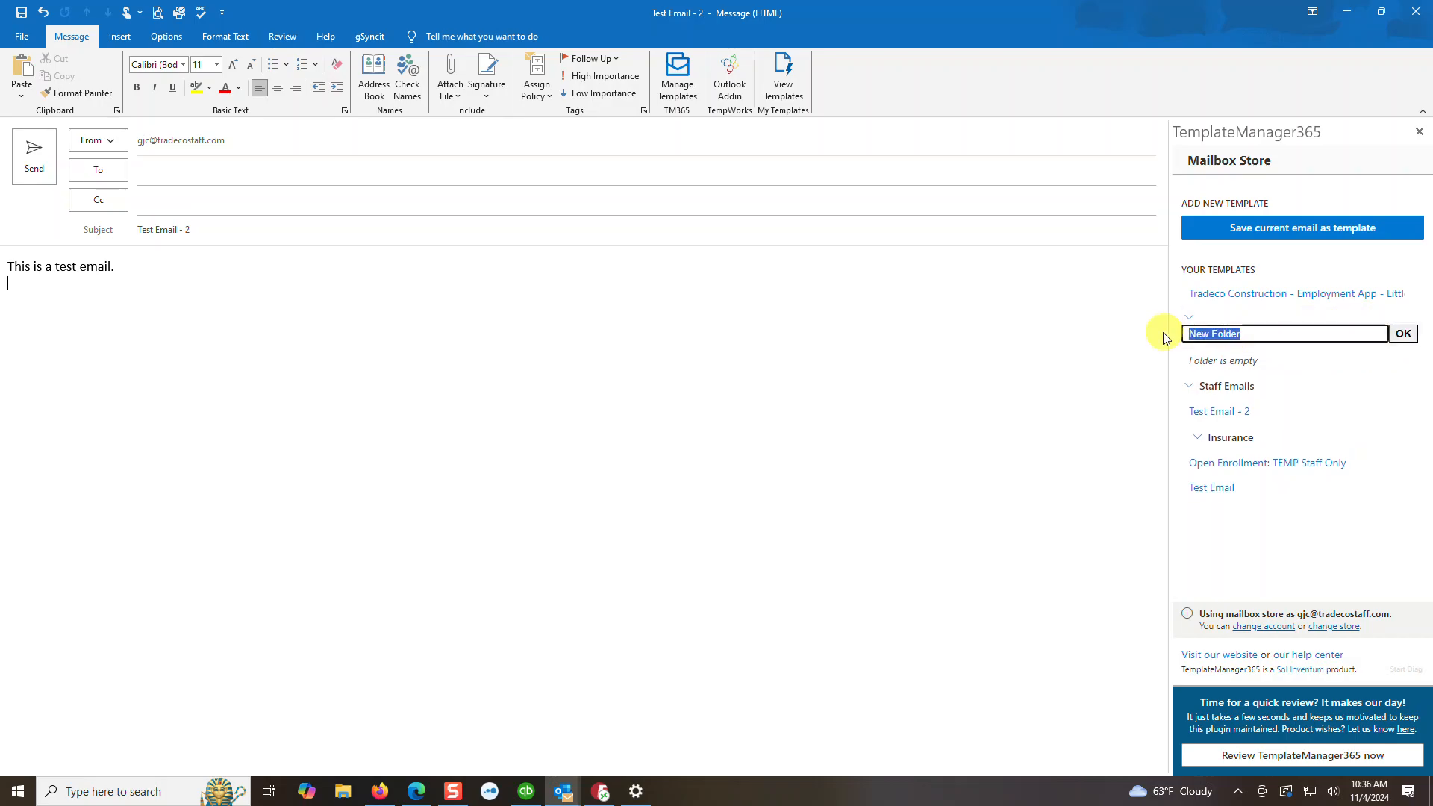
{"action": "type", "text": "Customer E"}
{"action": "type", "text": "maoi"}
{"action": "type", "text": "ails"}
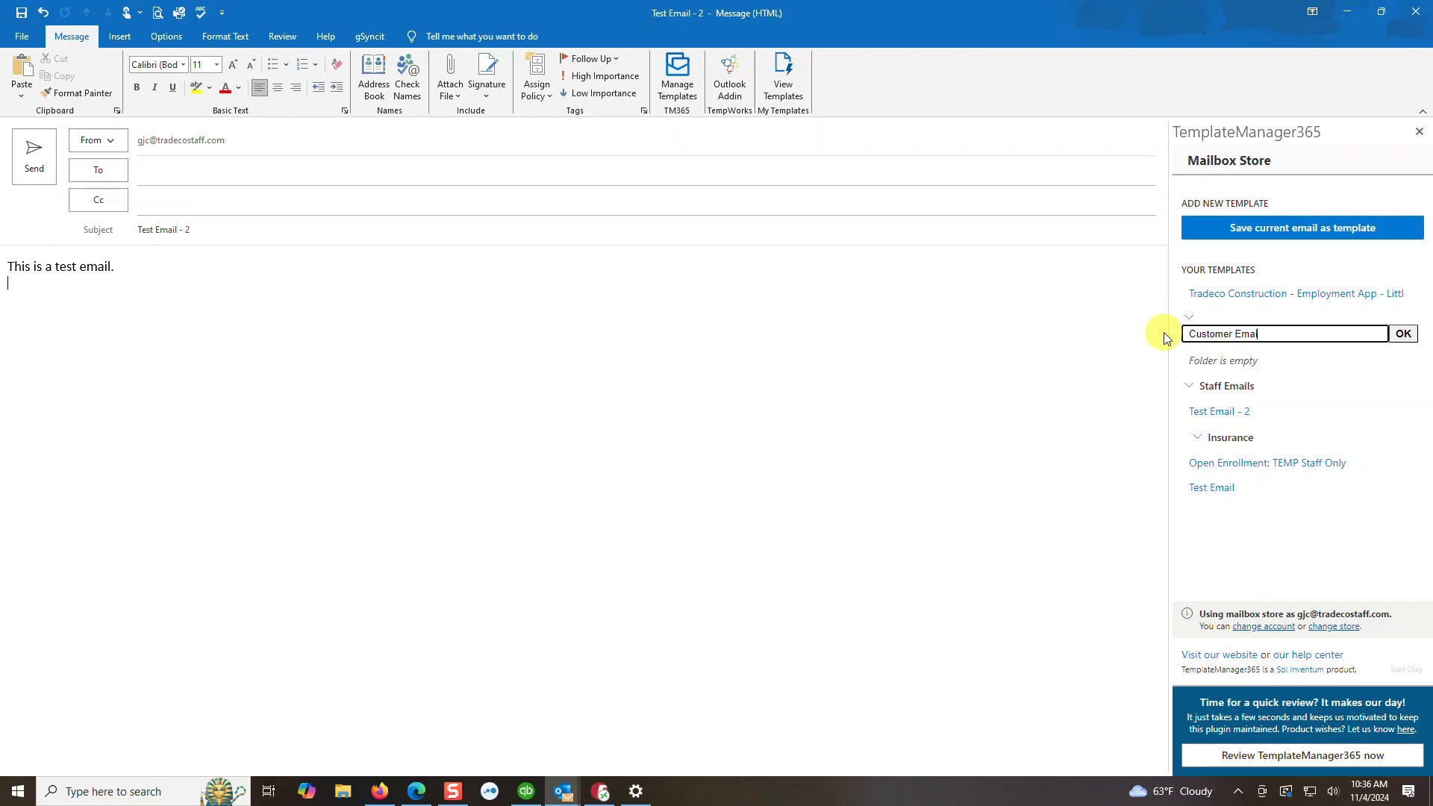
{"action": "left_click", "coordinate": [1401, 333]}
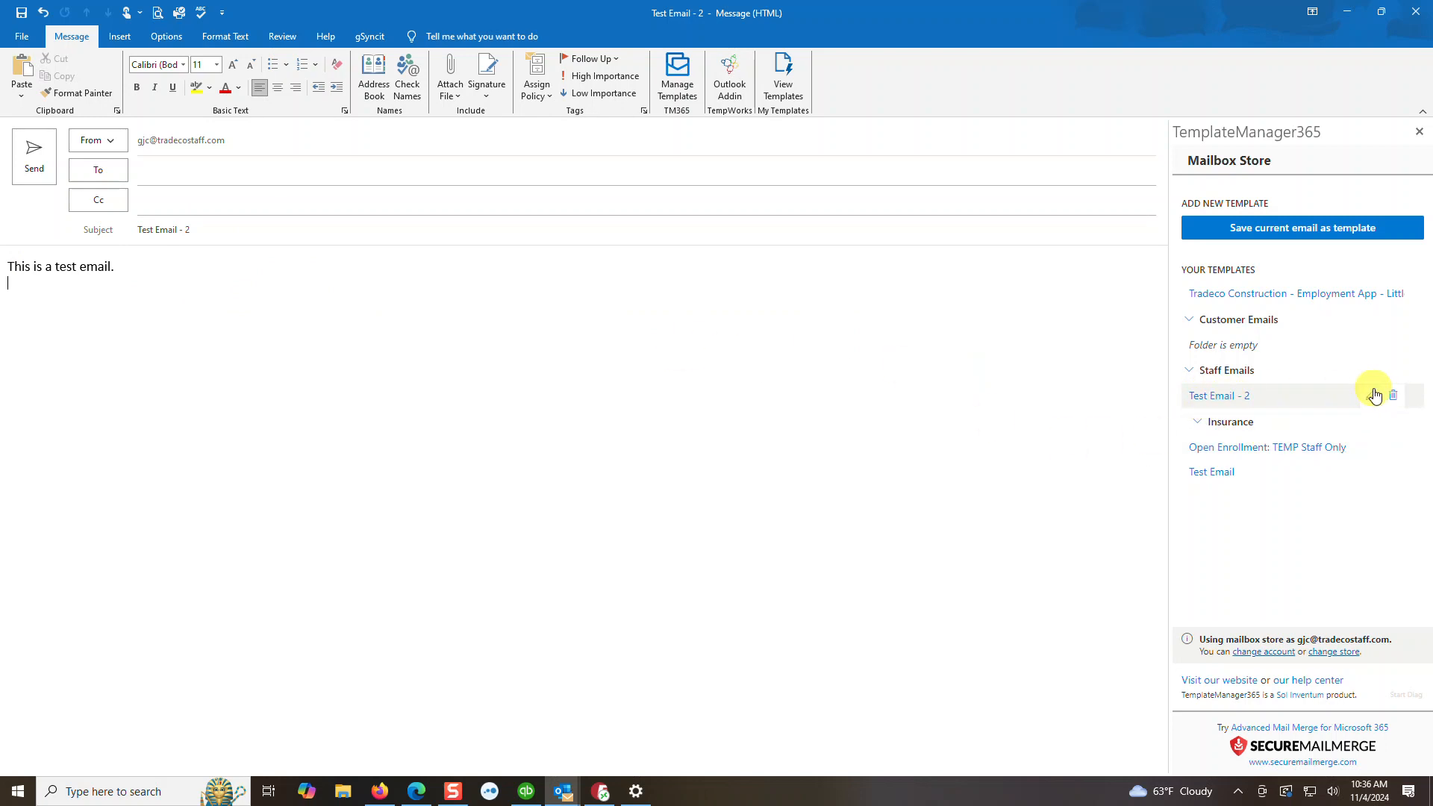
- Delete the "Test Email - 2" template from the Staff Emails folder
{"action": "left_click", "coordinate": [1394, 396]}
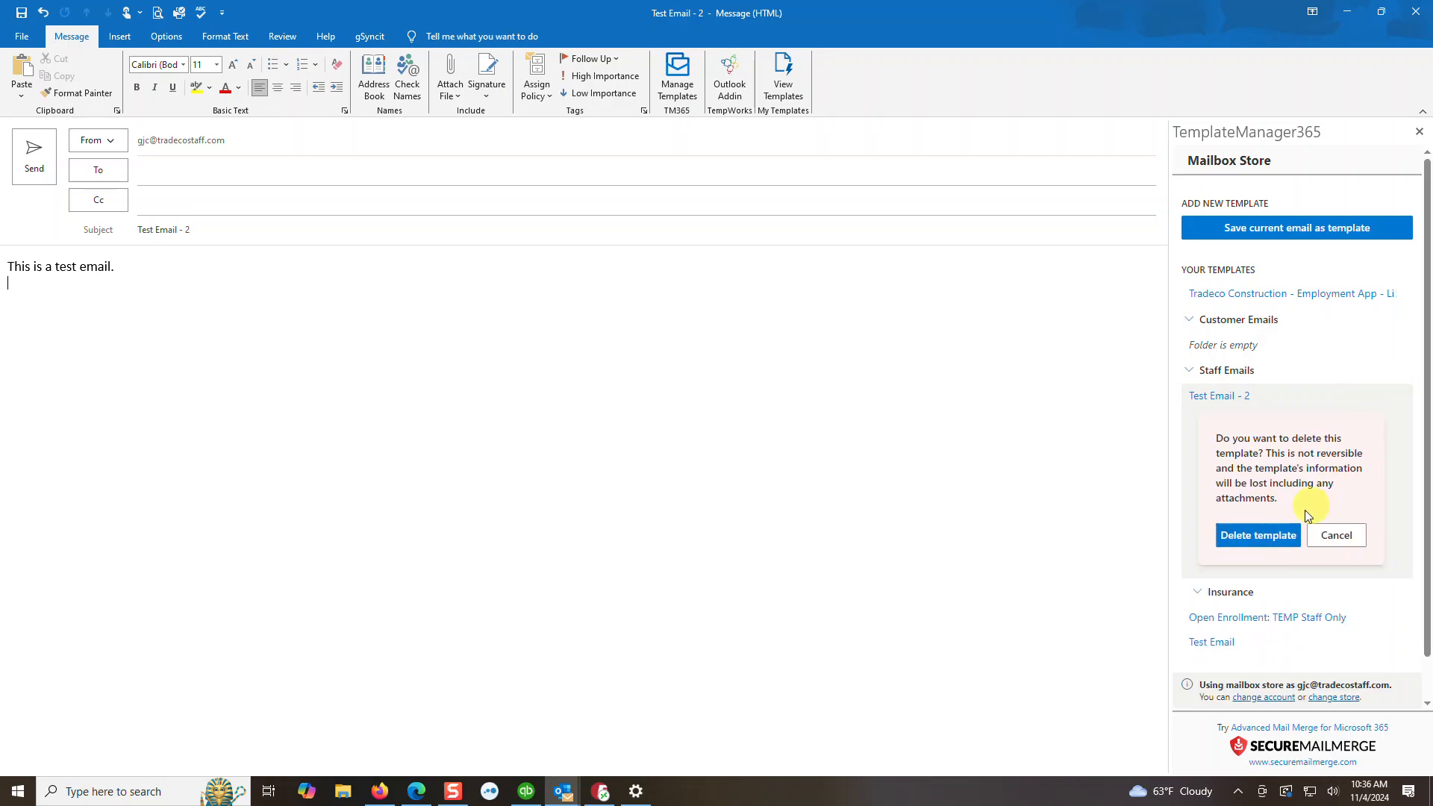
{"action": "left_click", "coordinate": [1271, 537]}
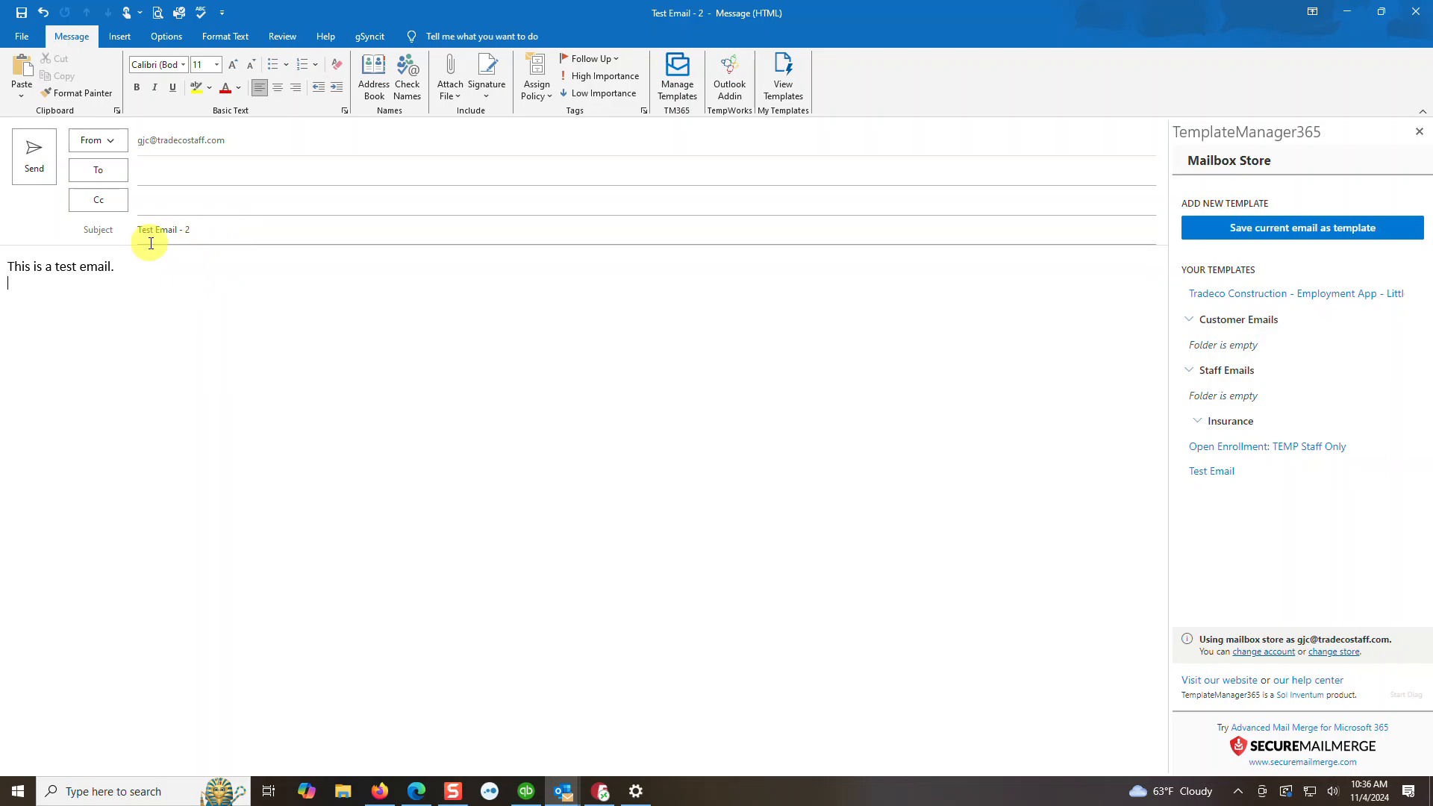
- Append "I am masking updates" to the message body and save the email as a template in the Insurance folder
{"action": "left_click", "coordinate": [138, 267]}
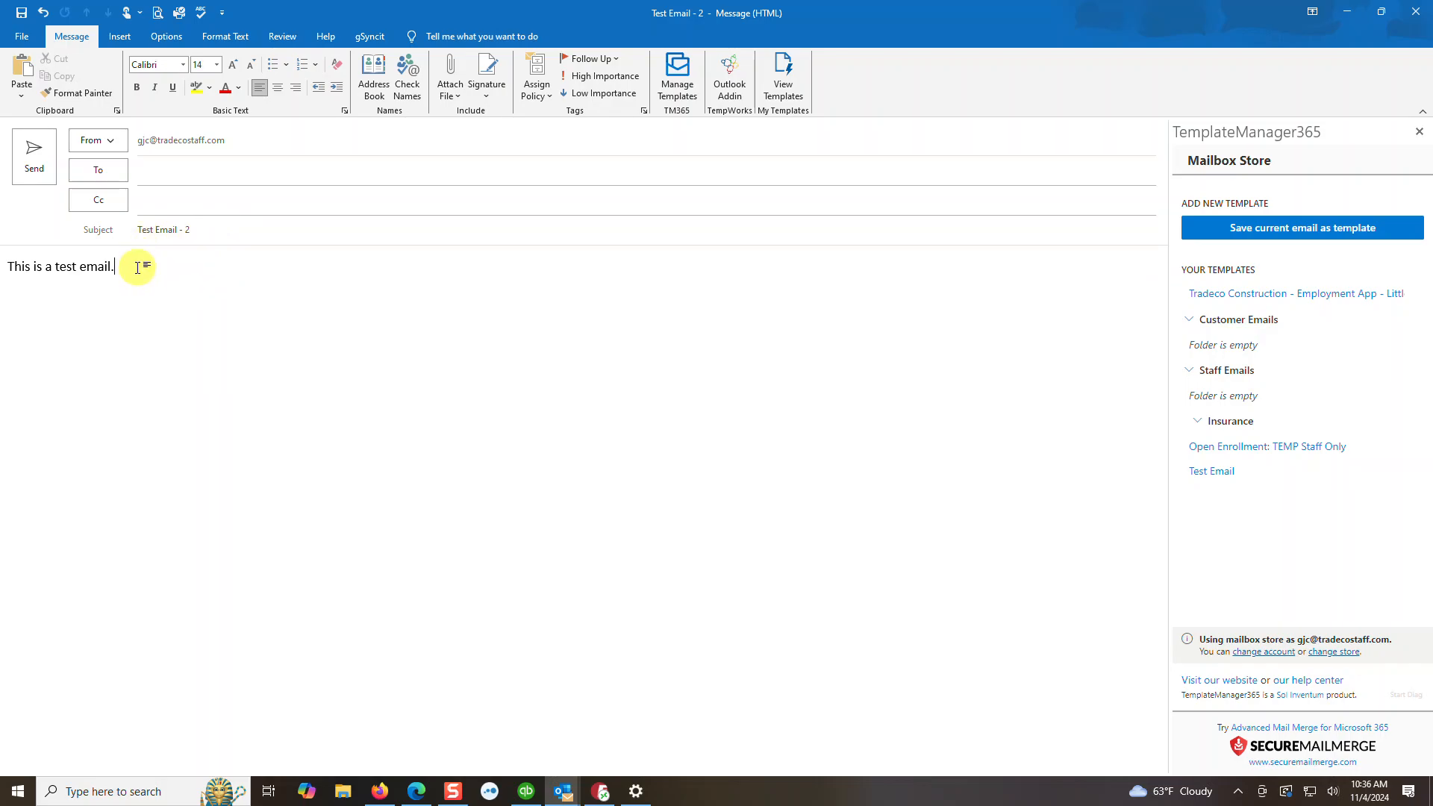
{"action": "type", "text": "I am masking updates"}
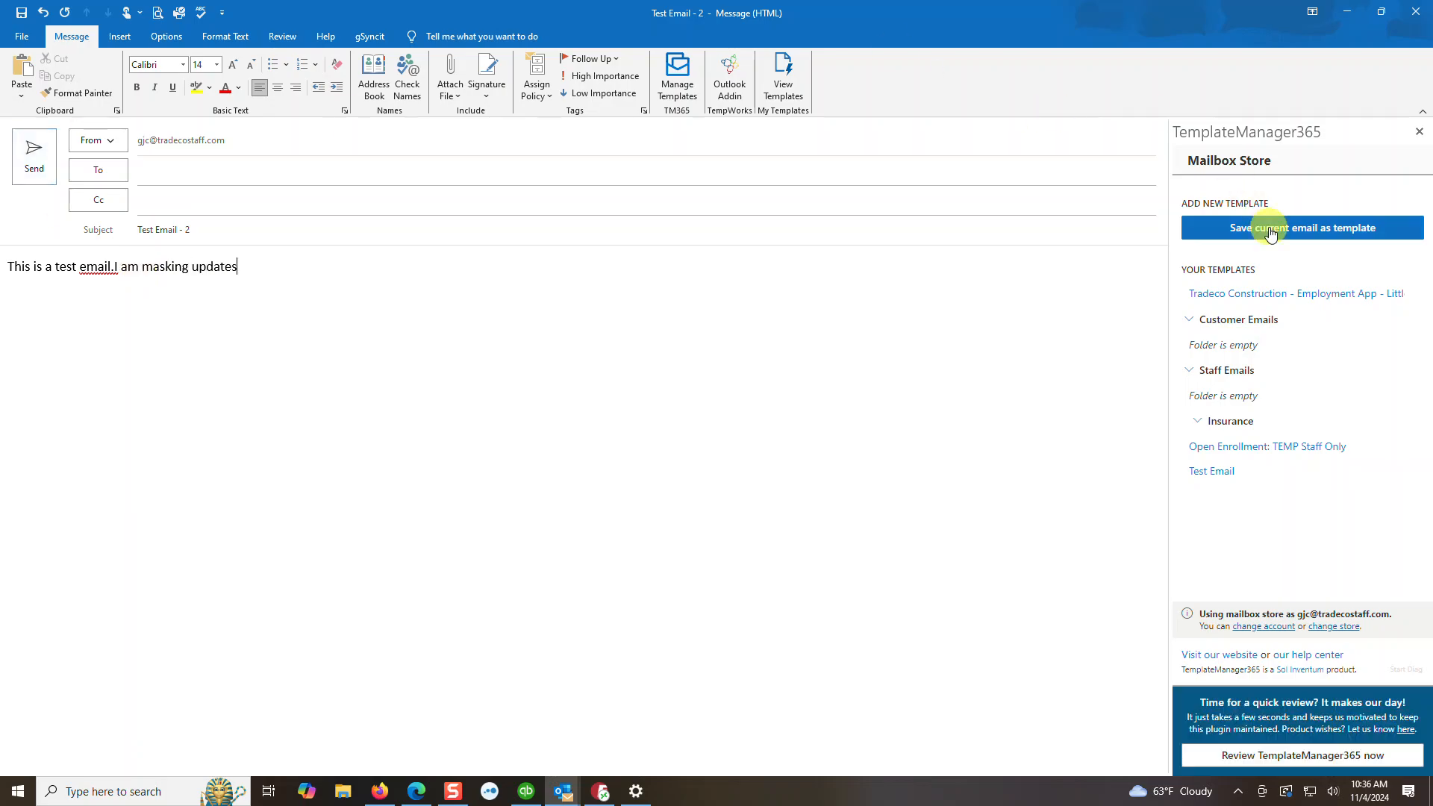
{"action": "left_click", "coordinate": [1266, 230]}
{"action": "left_click", "coordinate": [1238, 377]}
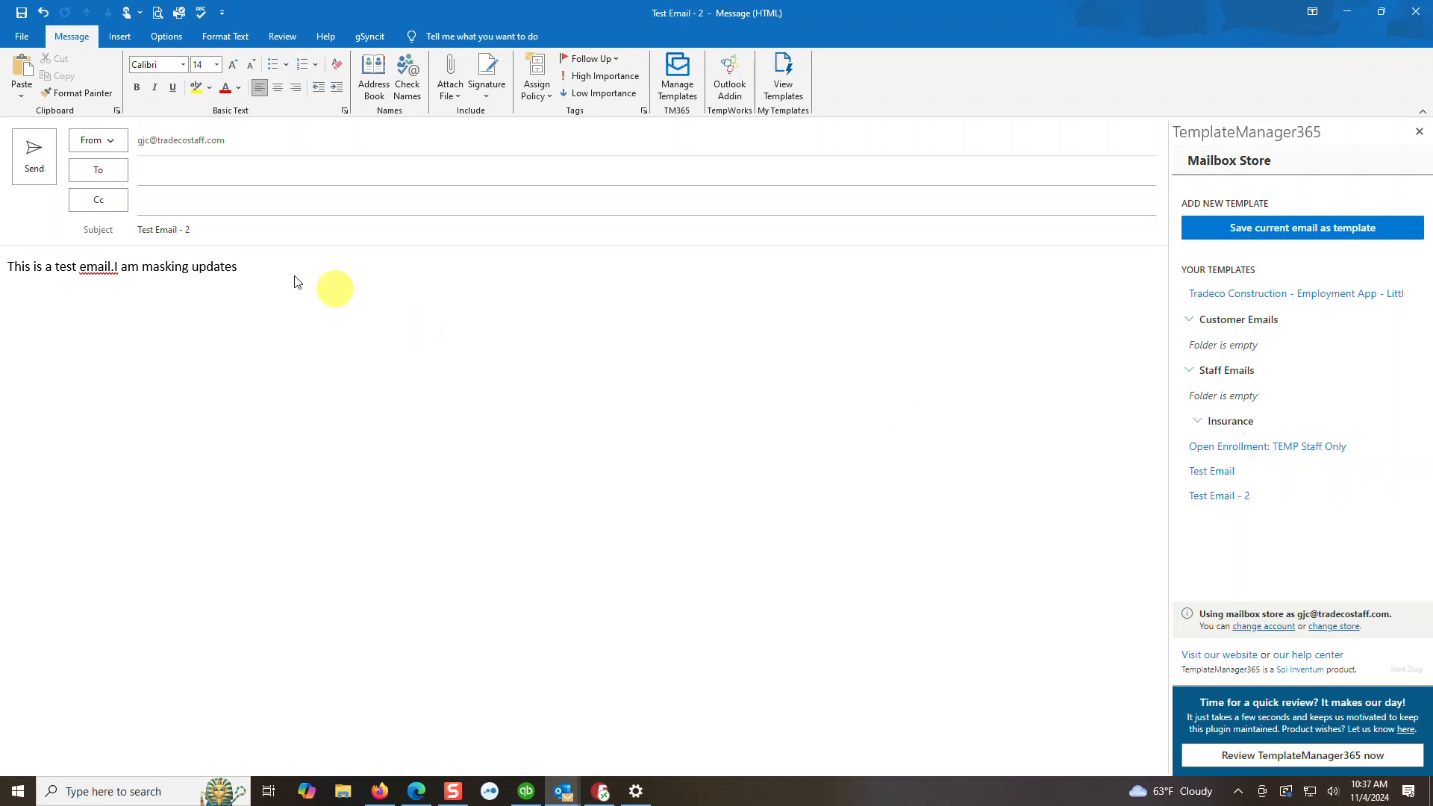
- Change the subject to "Test Email" and save the edited message as another template in the Insurance folder
{"action": "left_click", "coordinate": [231, 230]}
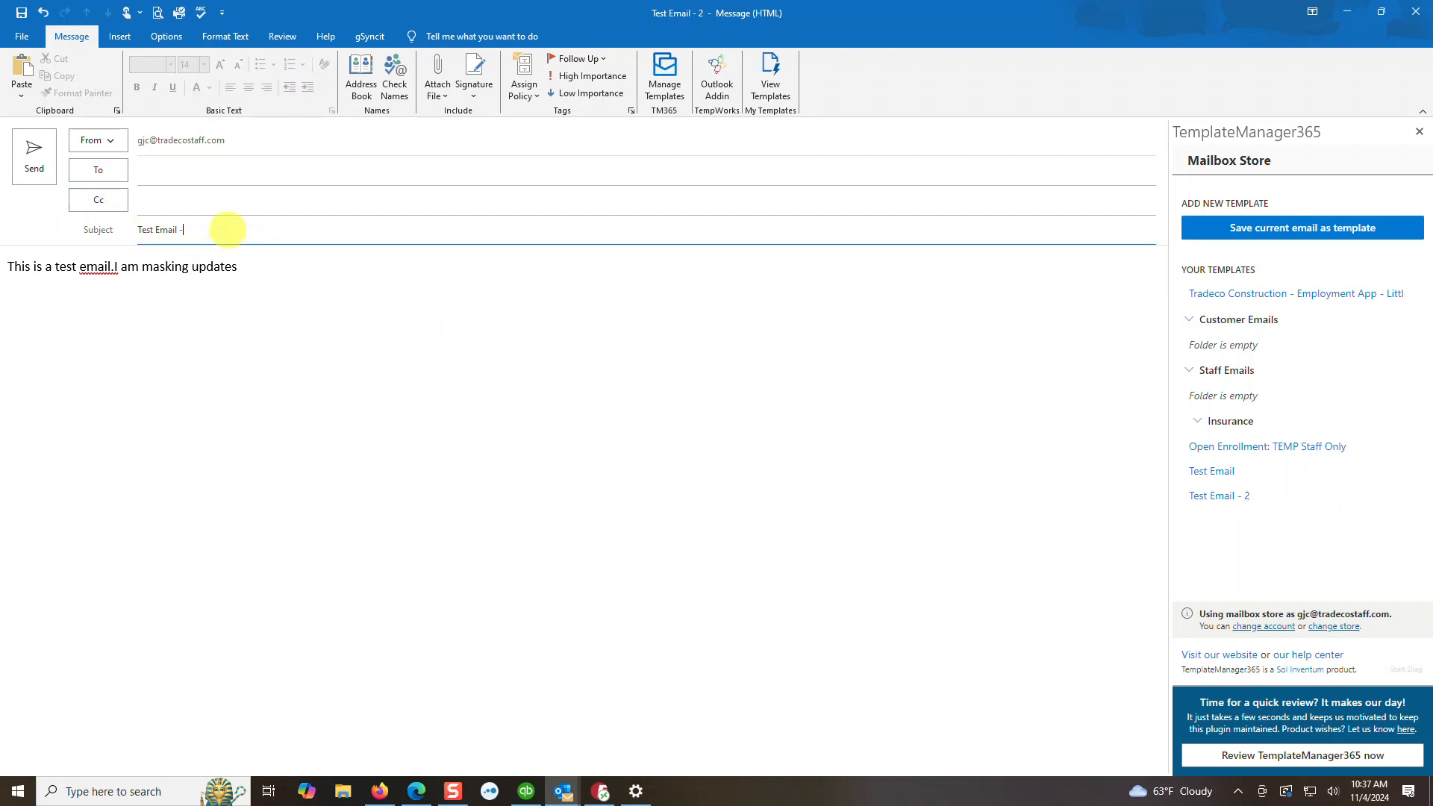
{"action": "left_click", "coordinate": [1302, 227]}
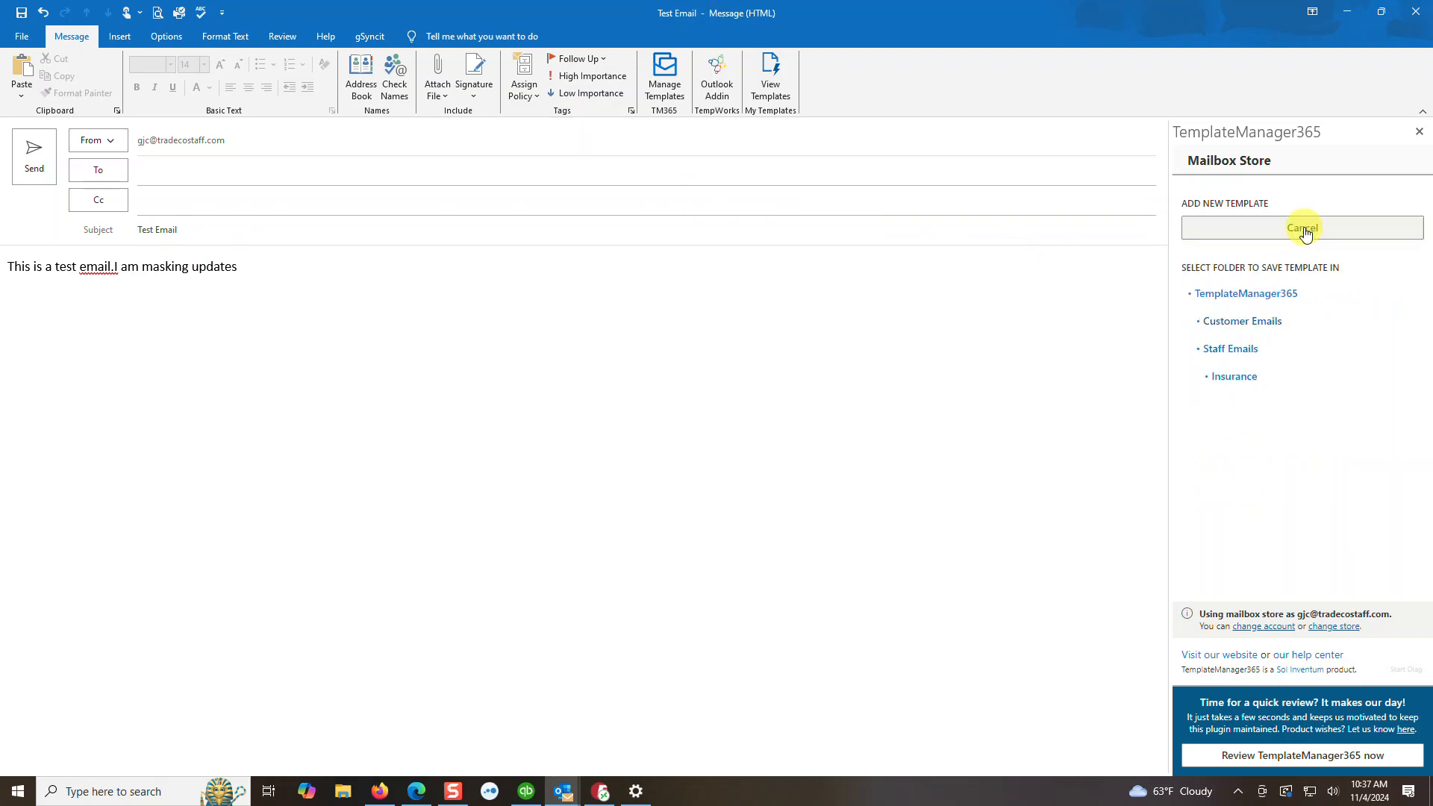
{"action": "left_click", "coordinate": [1232, 376]}
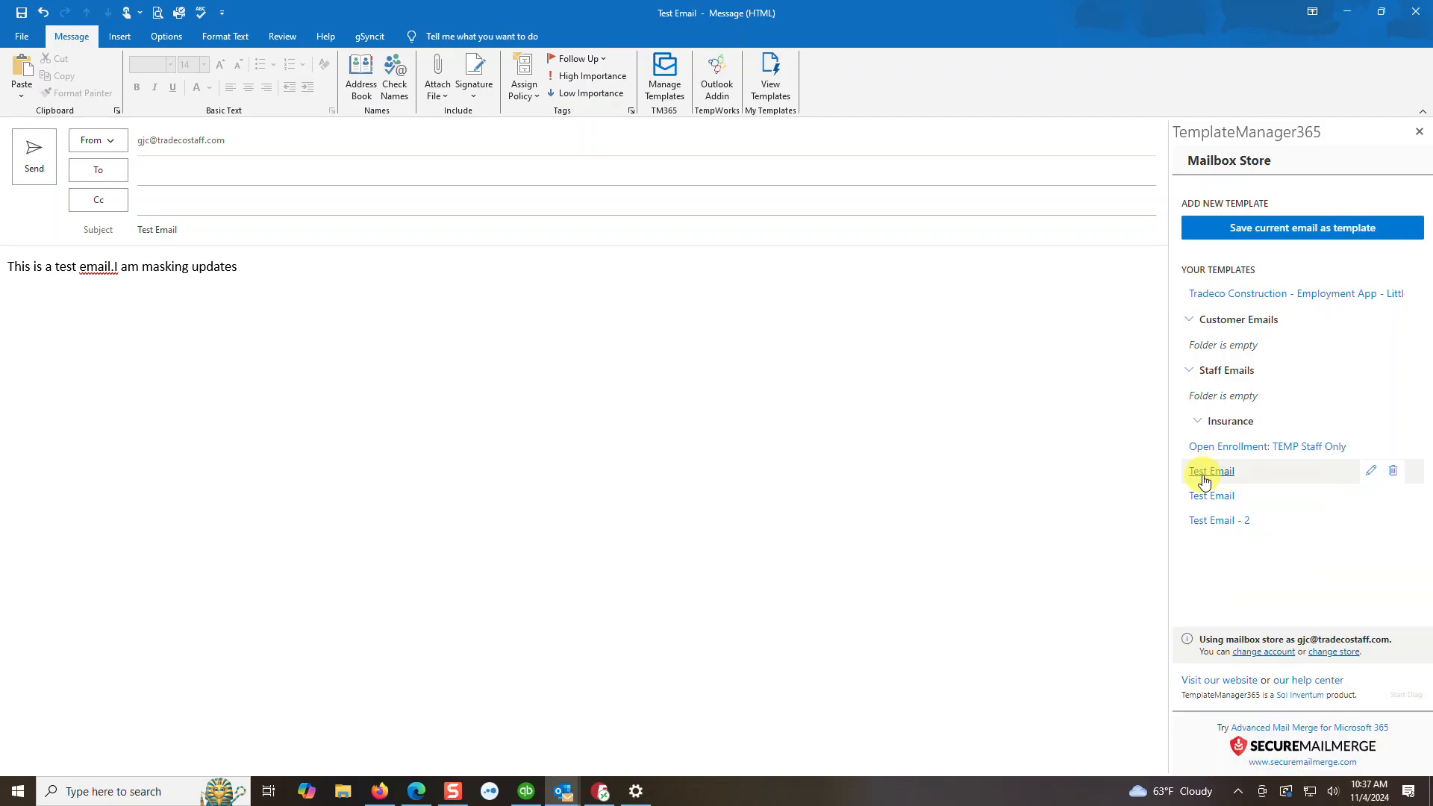
- Delete both "Test Email" templates and the "Test Email - 2" template from the Insurance folder
{"action": "left_click", "coordinate": [1390, 471]}
{"action": "left_click", "coordinate": [1277, 611]}
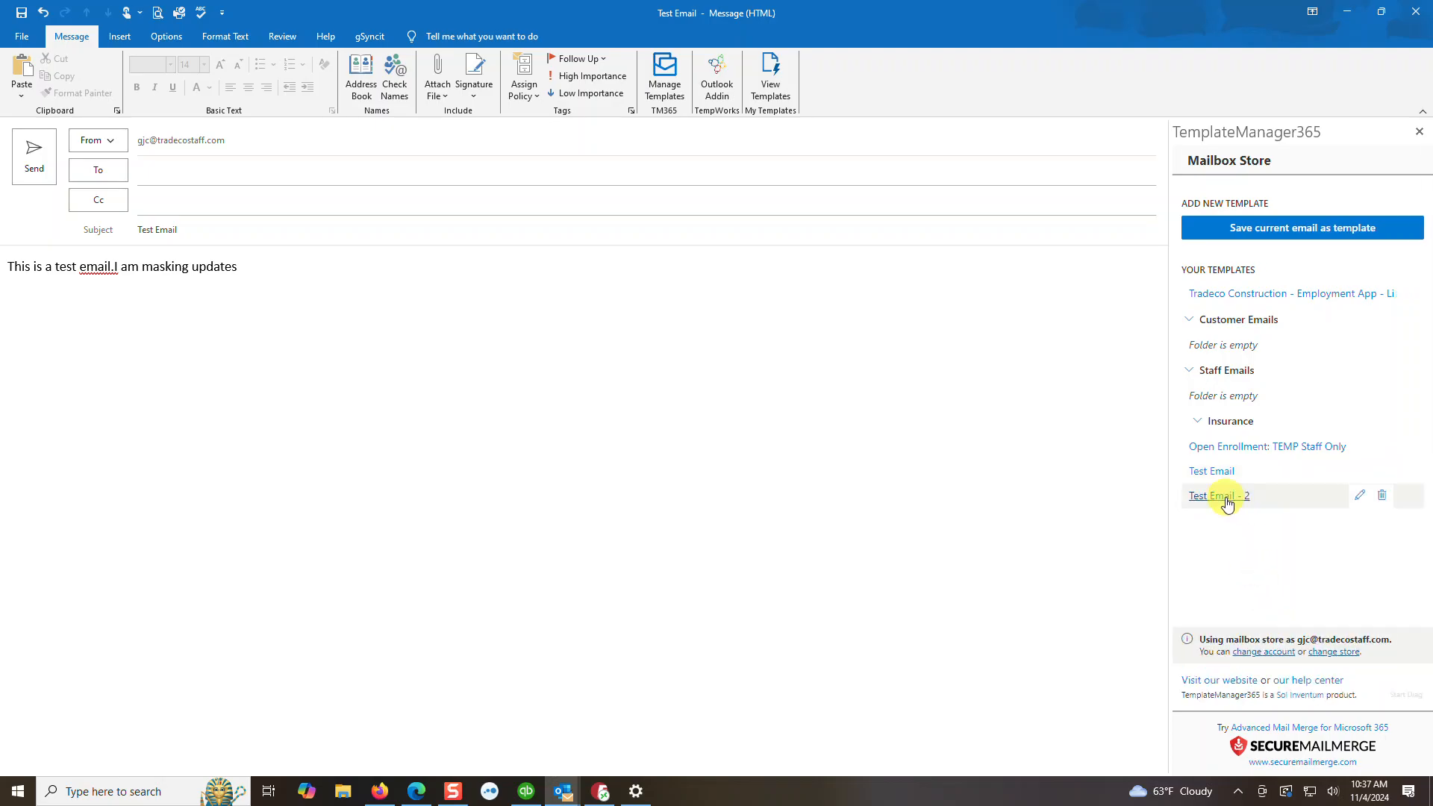
{"action": "left_click", "coordinate": [1392, 470]}
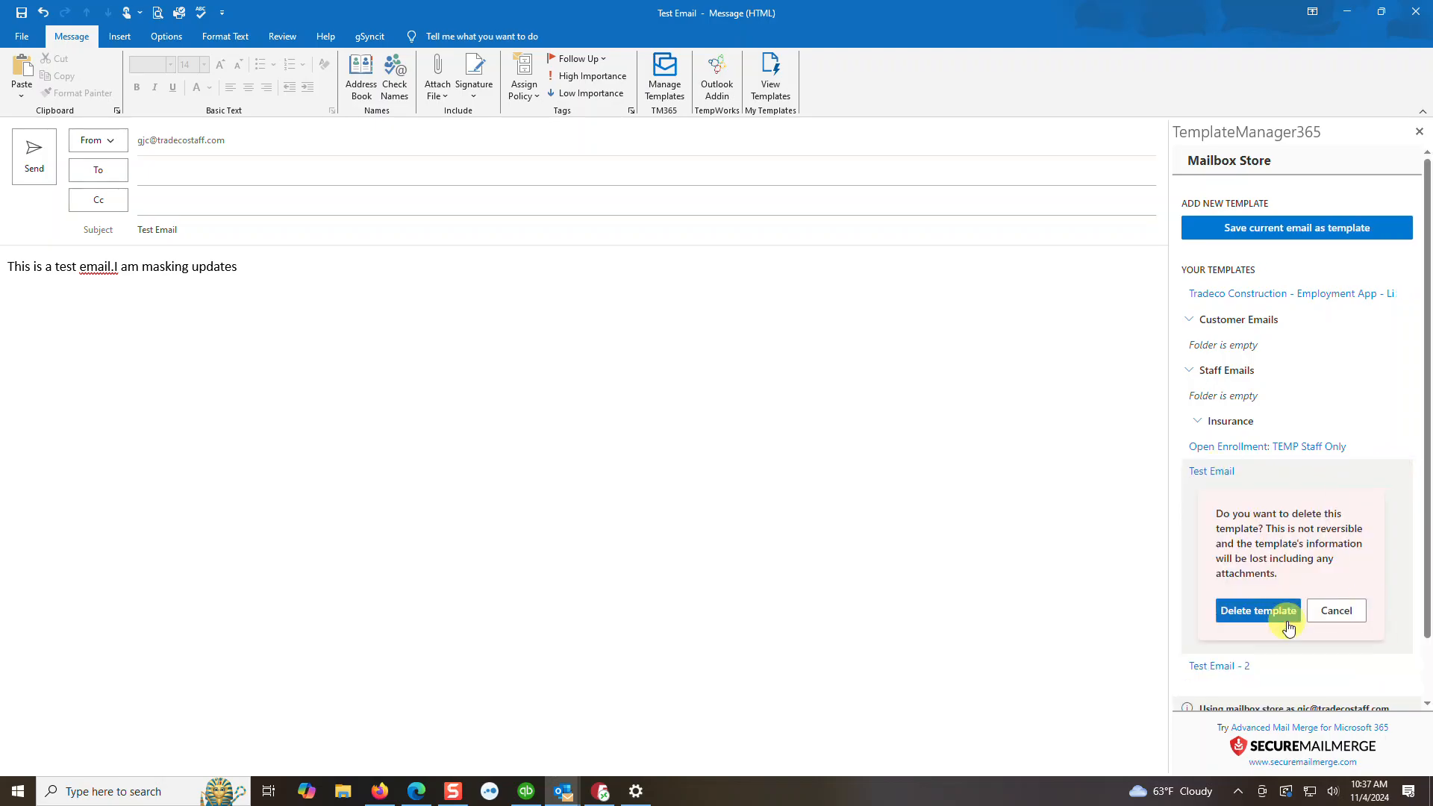
{"action": "left_click", "coordinate": [1252, 617]}
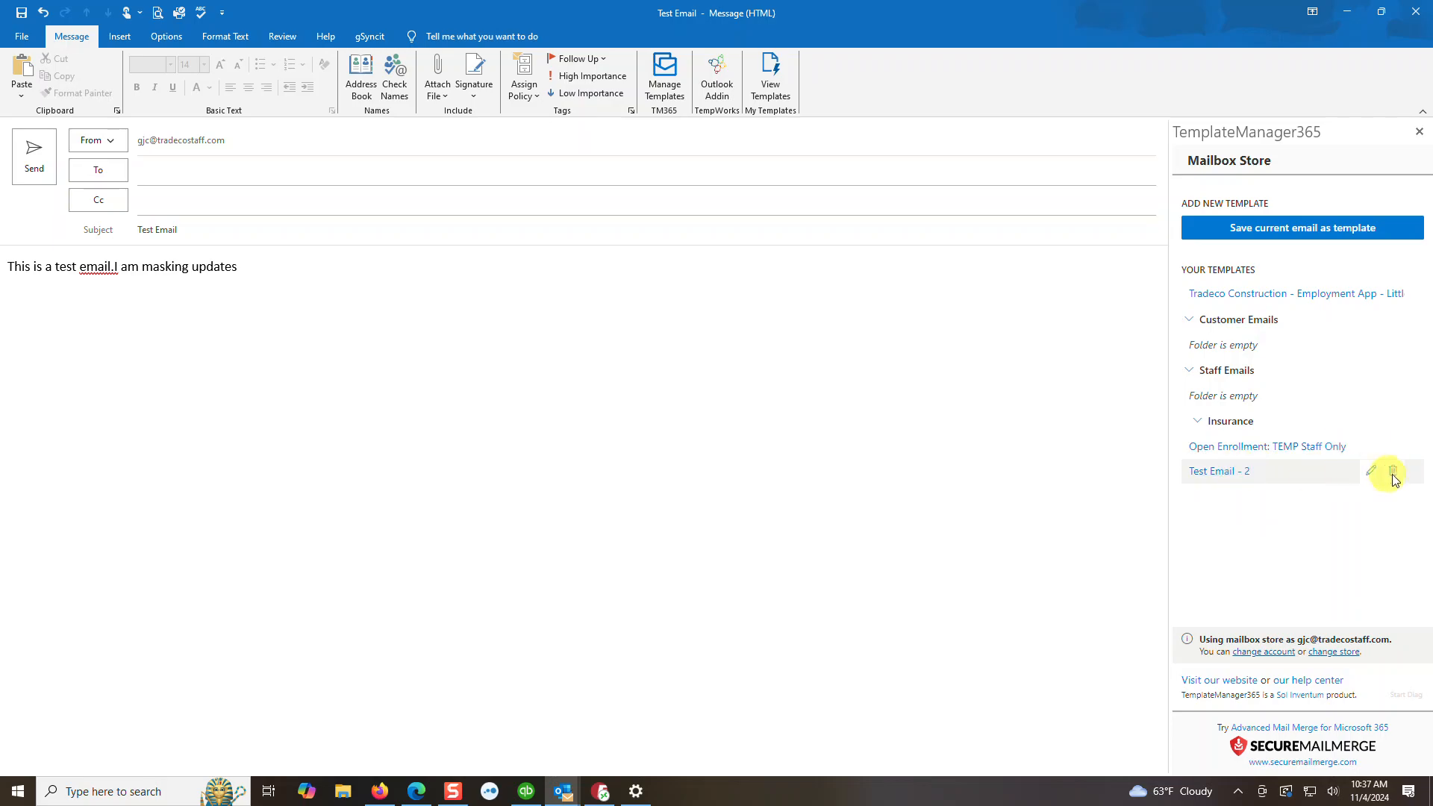
{"action": "left_click", "coordinate": [1392, 472]}
{"action": "left_click", "coordinate": [1270, 609]}
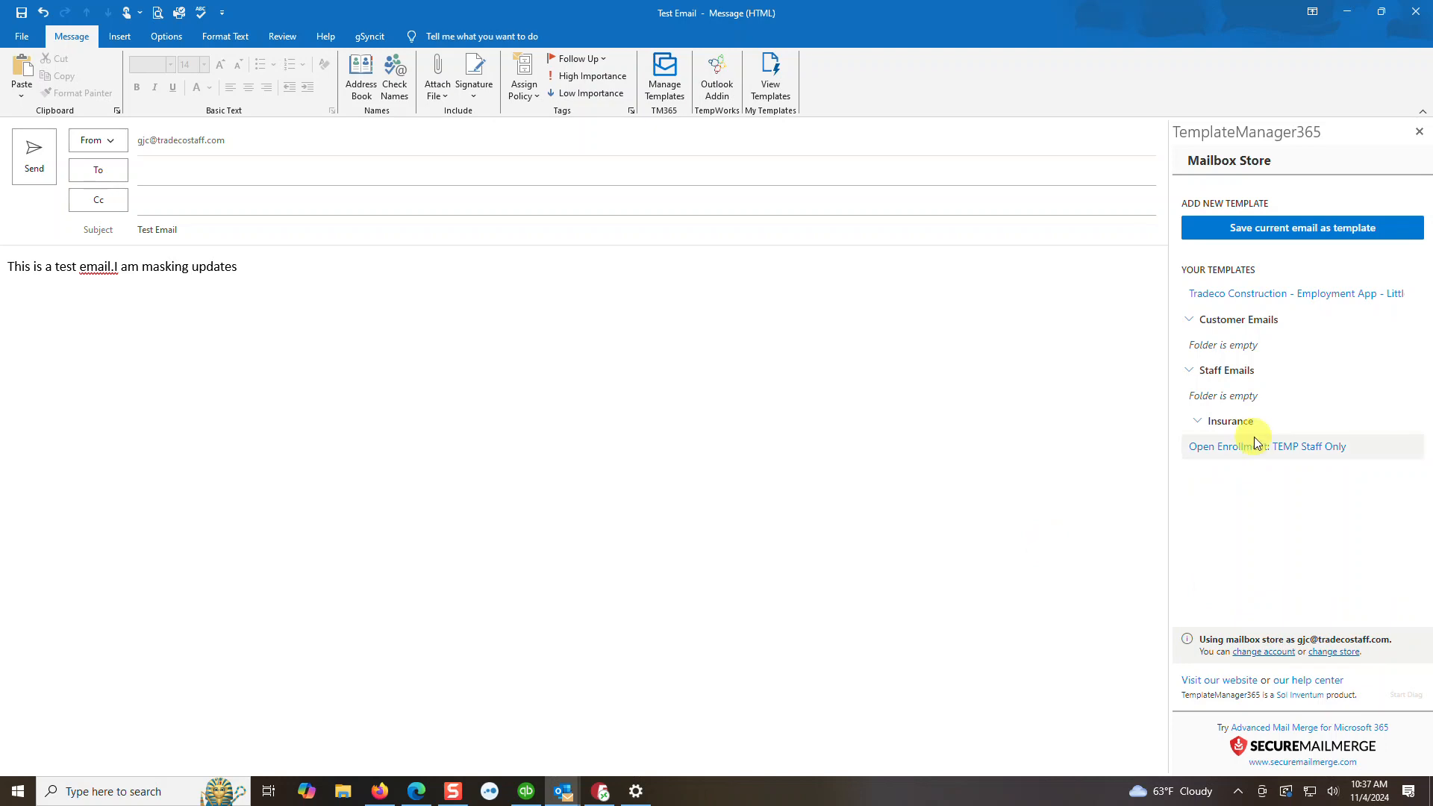
- Change the template store to the Group Store and authenticate with the sender's Microsoft 365 account
{"action": "left_click", "coordinate": [1336, 652]}
{"action": "left_click", "coordinate": [1304, 559]}
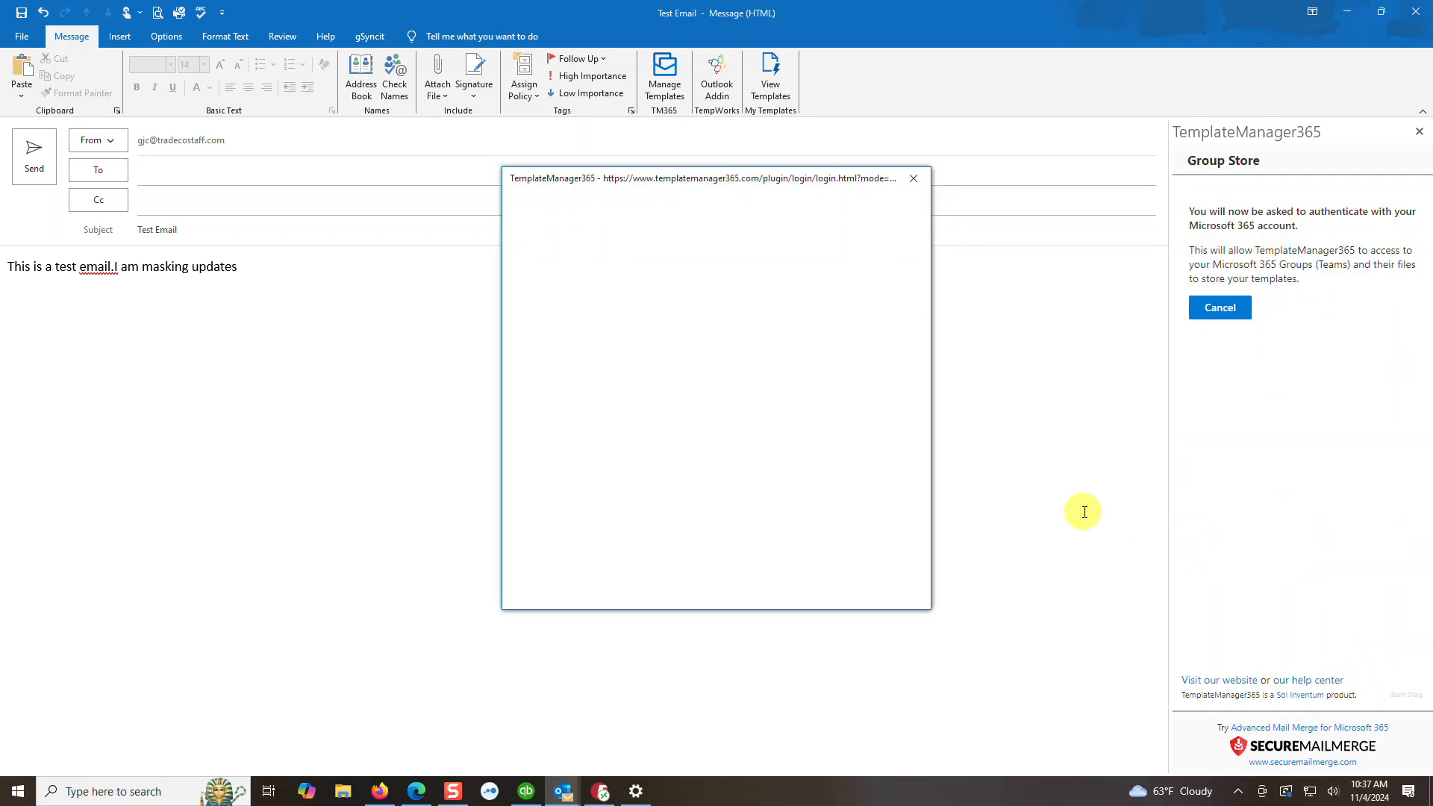
{"action": "left_click", "coordinate": [704, 302]}
- List the available groups without a search term and load the tradecostaff.com group's templates
{"action": "left_click", "coordinate": [1224, 237]}
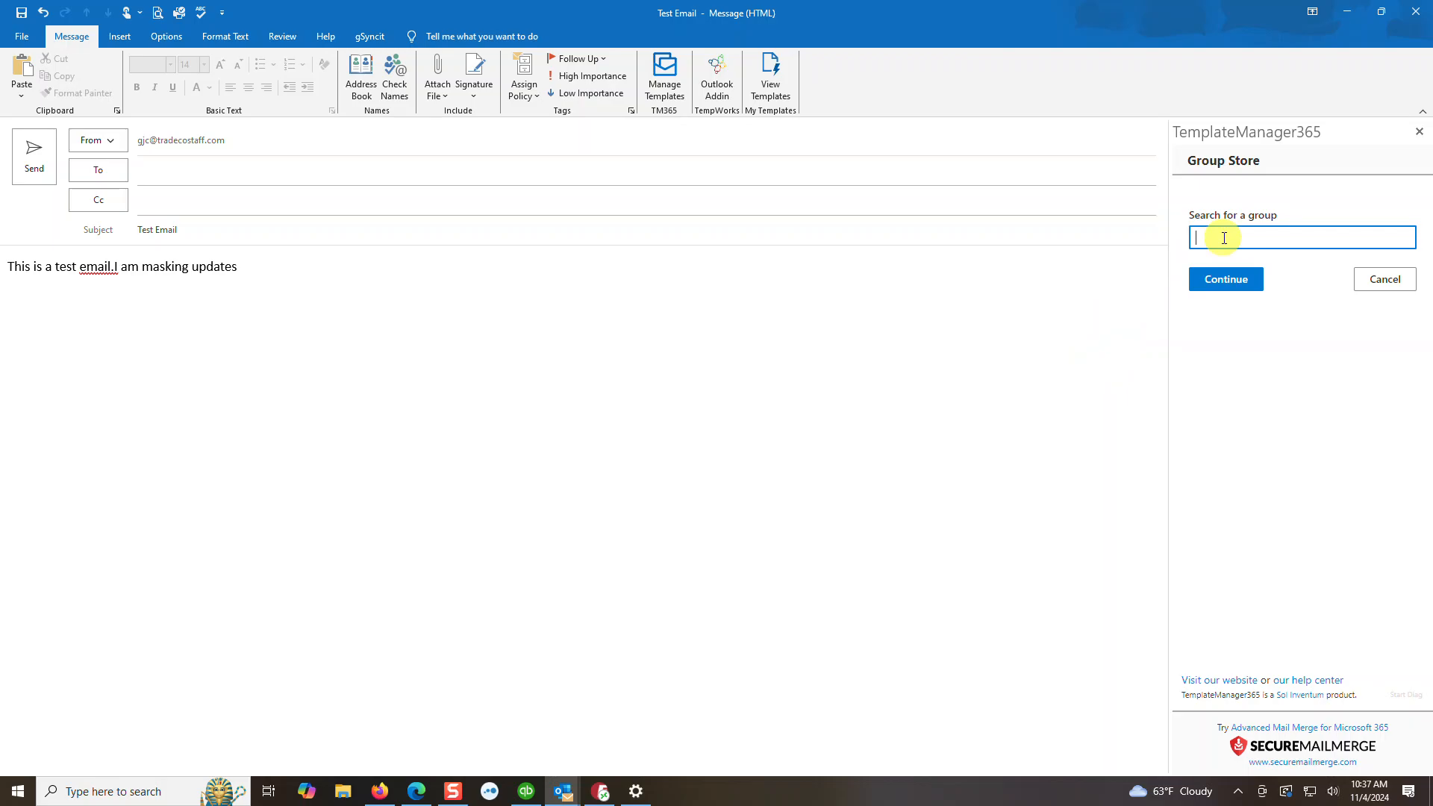
{"action": "left_click", "coordinate": [1225, 279]}
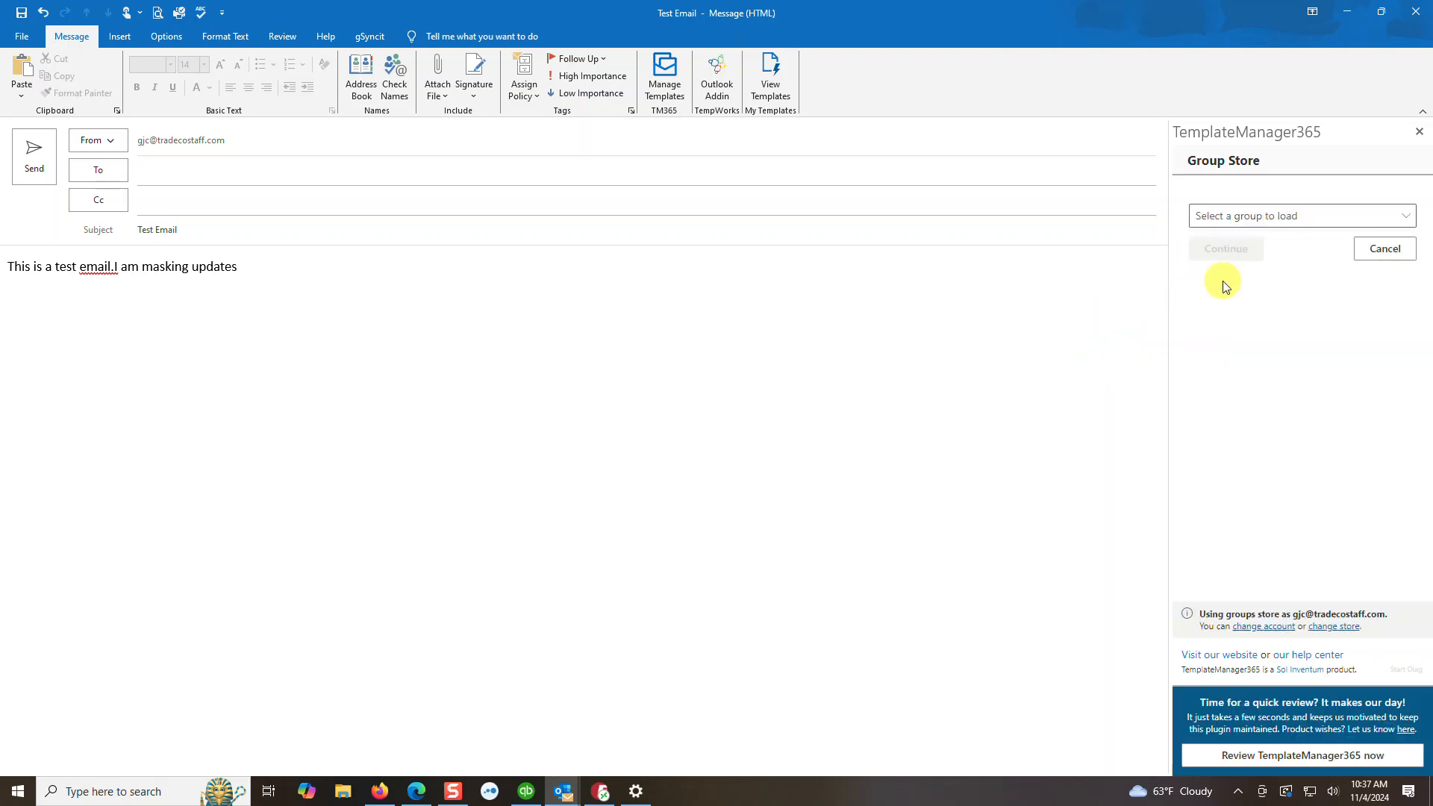
{"action": "left_click", "coordinate": [1256, 223]}
{"action": "left_click", "coordinate": [1280, 200]}
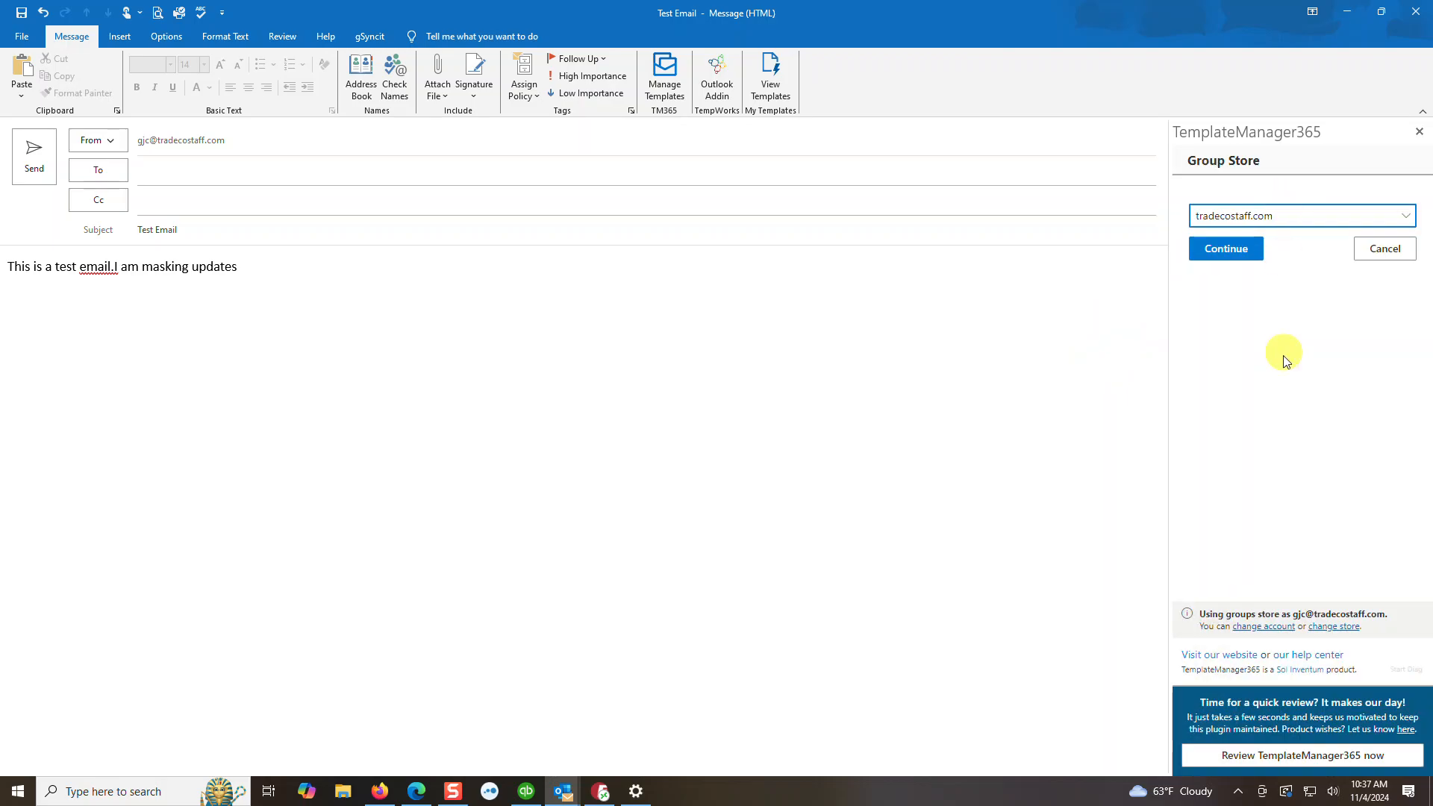
{"action": "left_click", "coordinate": [1224, 254]}
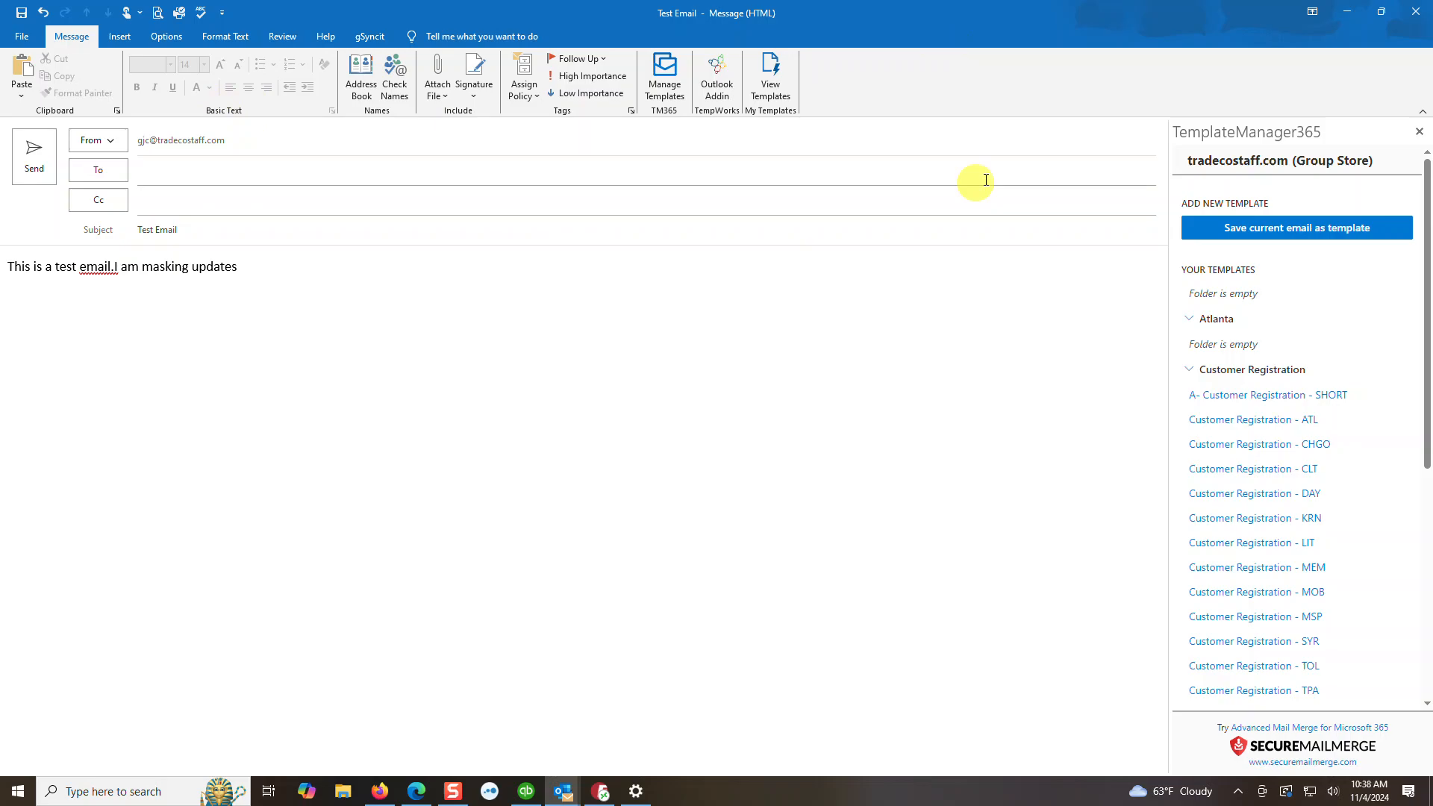
- Close the test message without keeping its saved draft
{"action": "left_click", "coordinate": [1416, 12]}
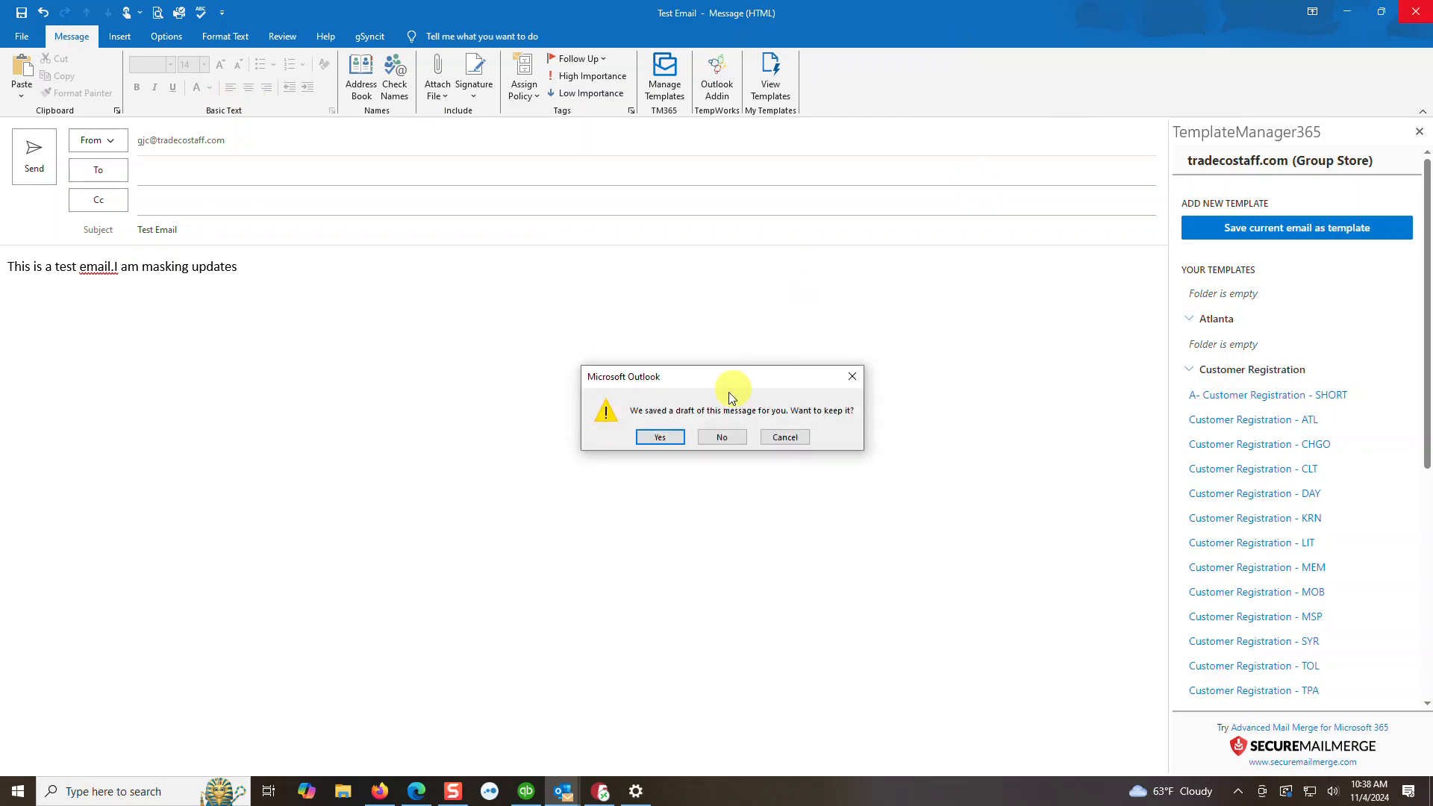
{"action": "left_click", "coordinate": [719, 438]}
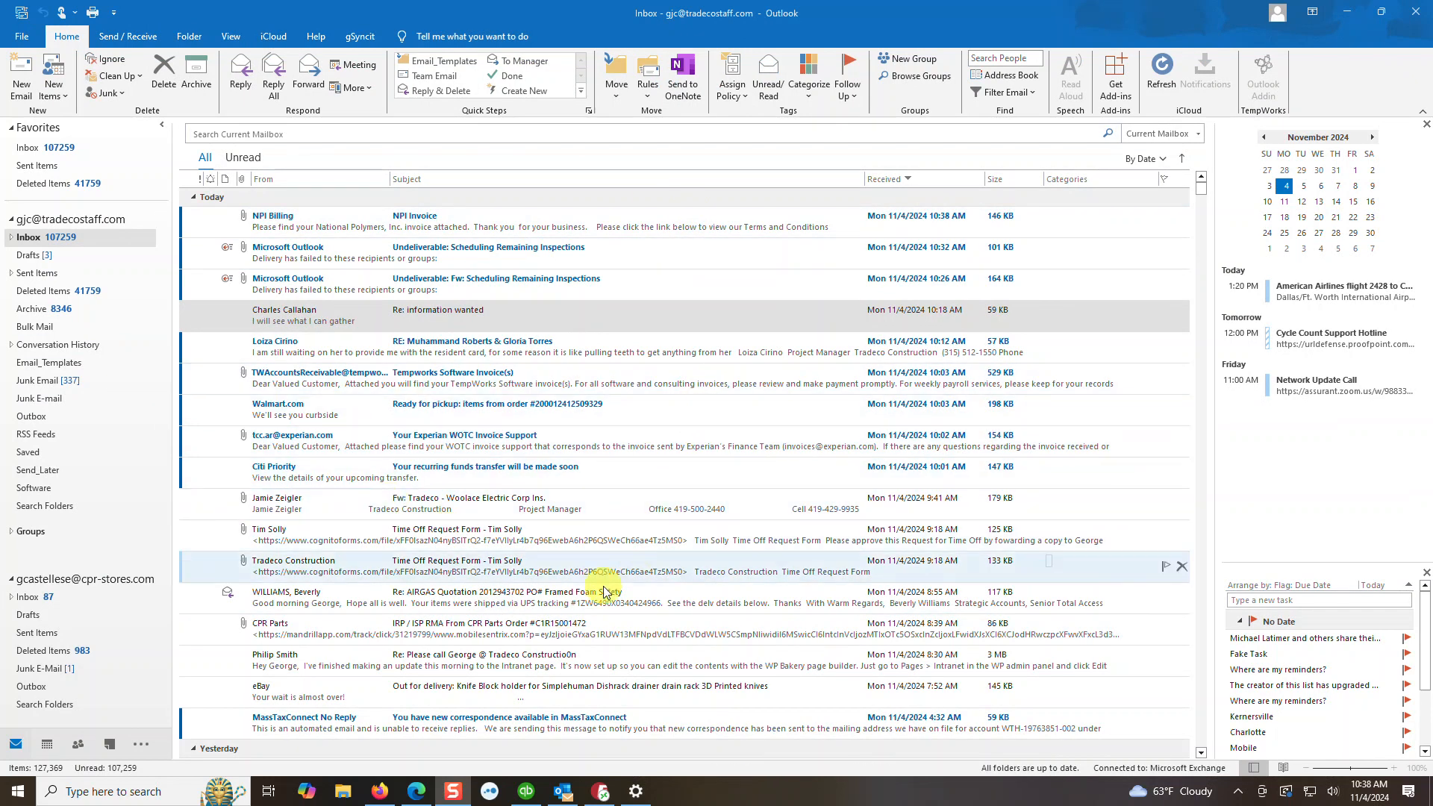
{"action": "left_click", "coordinate": [17, 71]}
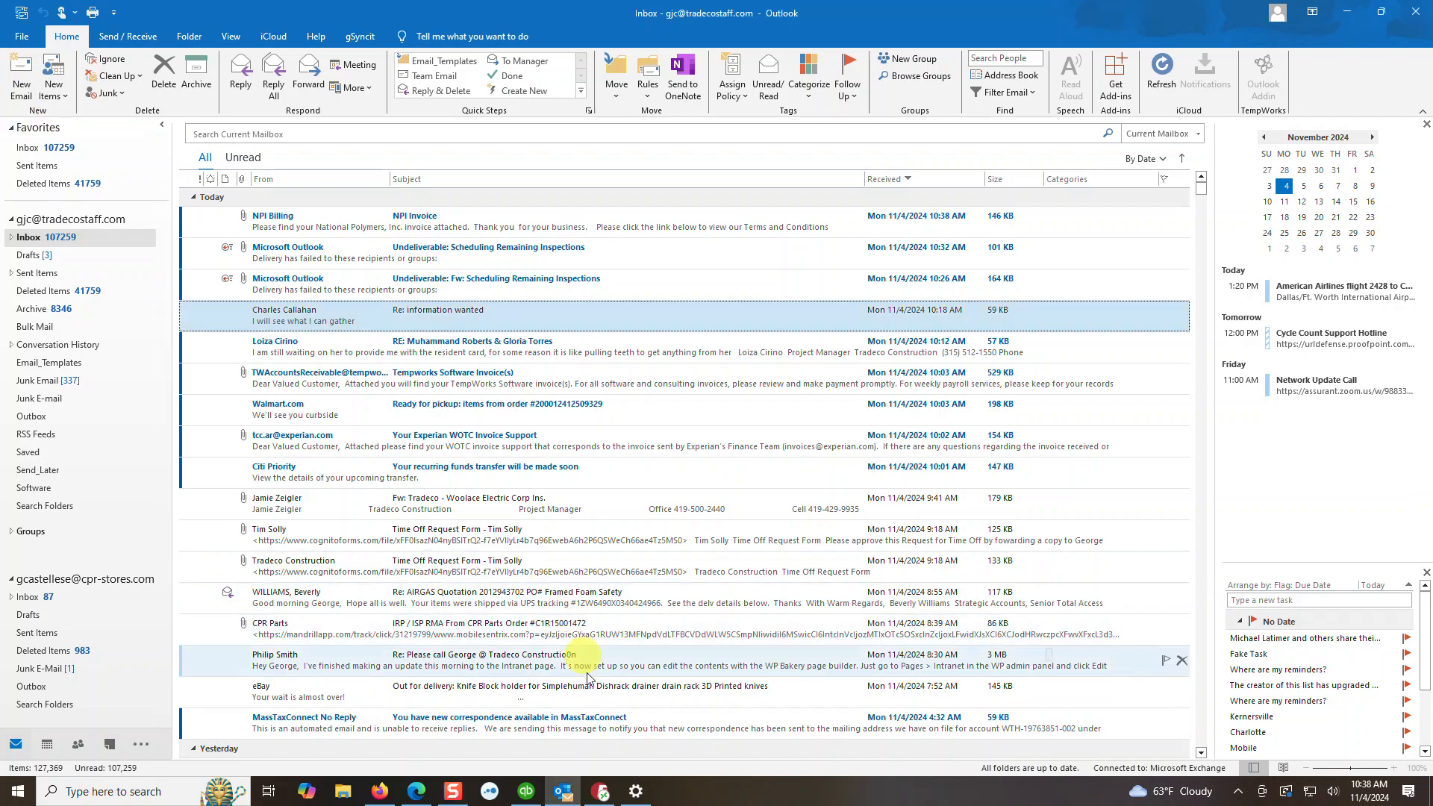
{"action": "left_click", "coordinate": [460, 797]}
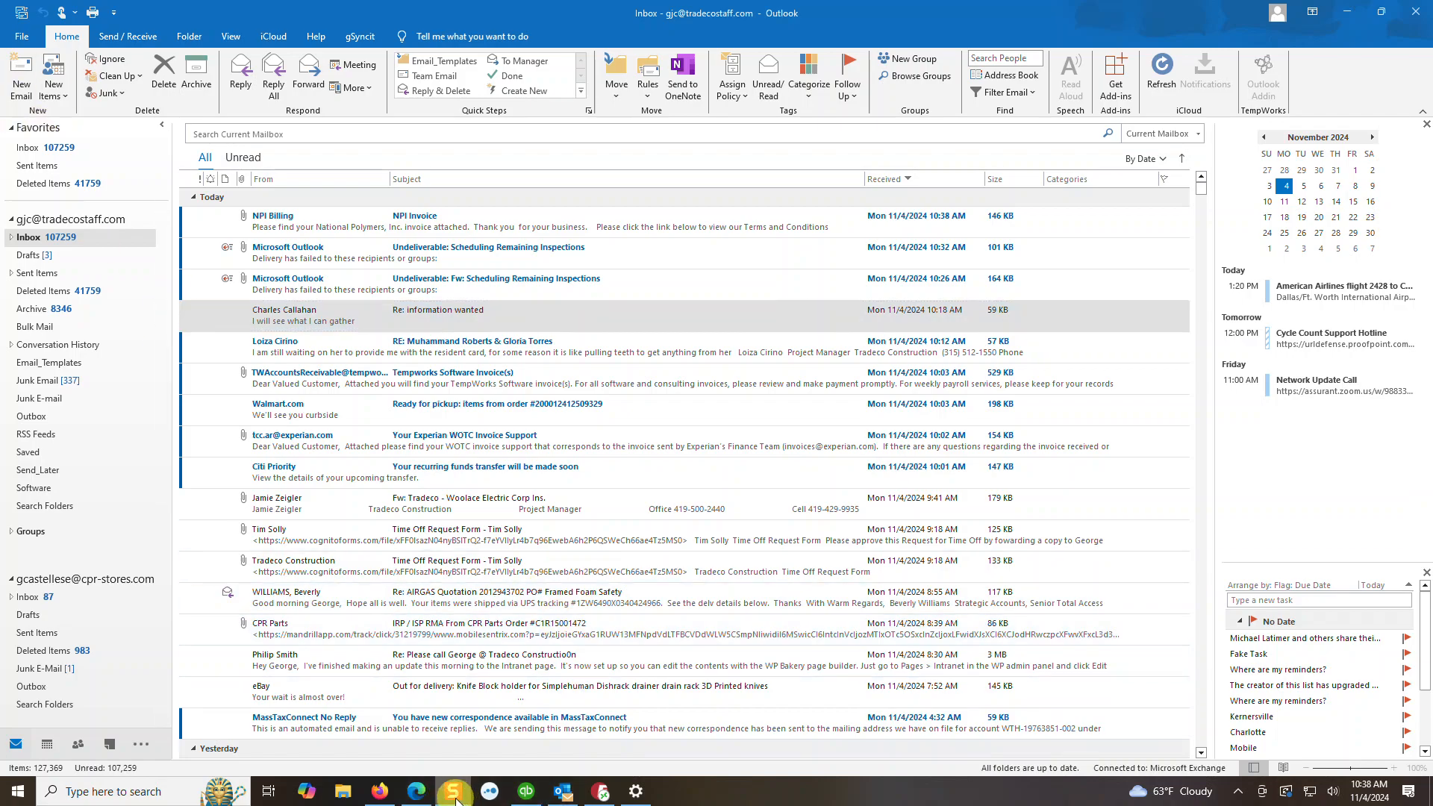